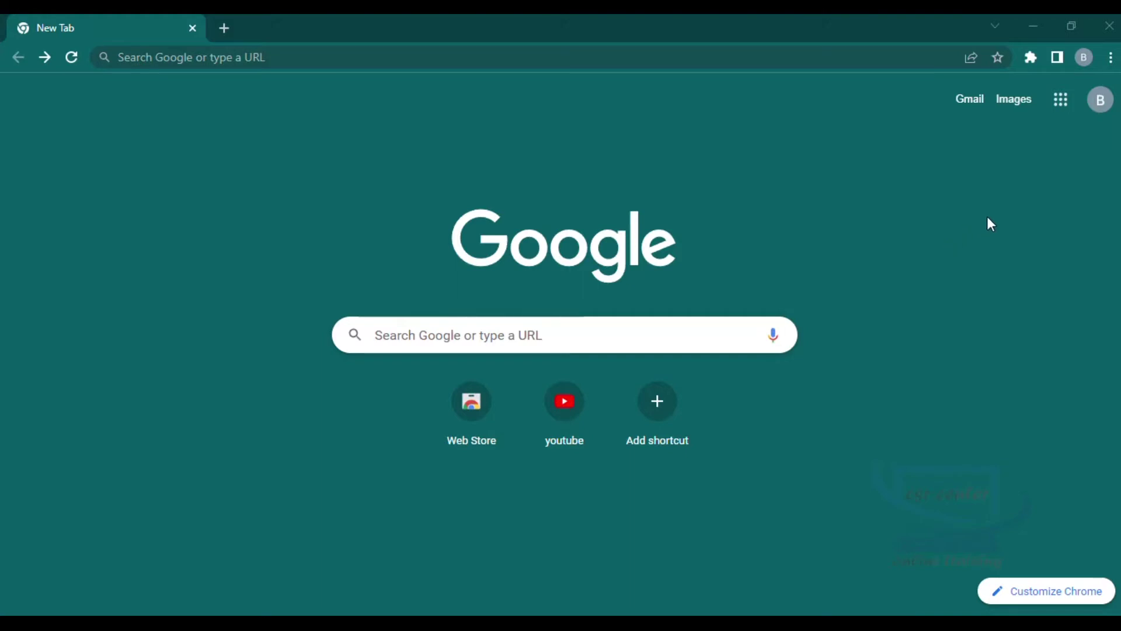
Step: Open Google Drive from the list of Google apps
{"action": "left_click", "coordinate": [1063, 102]}
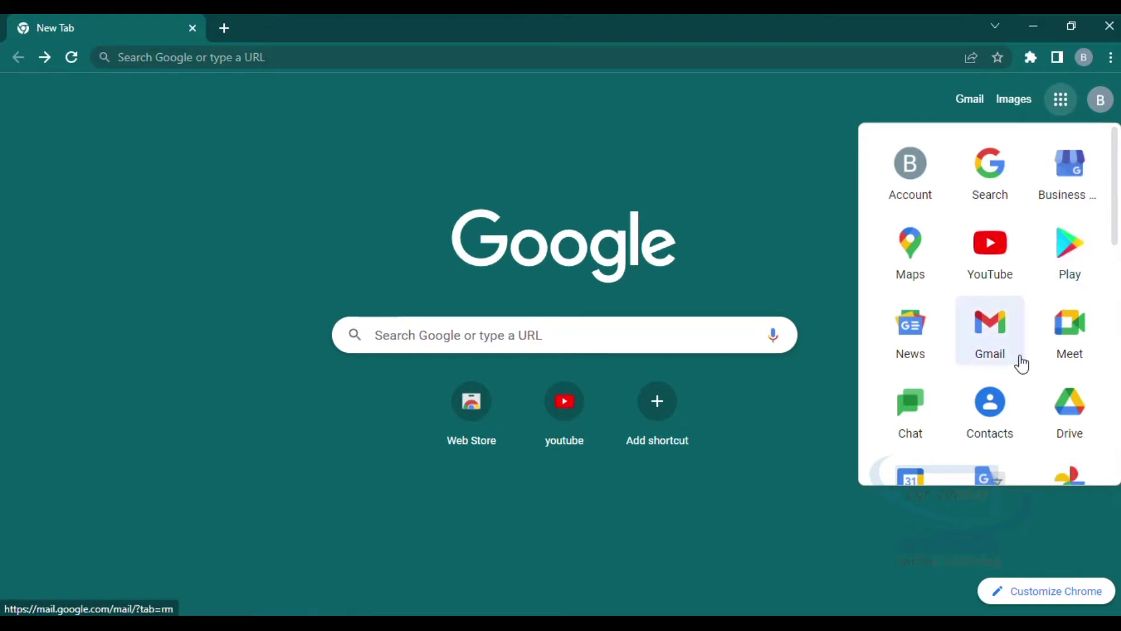
{"action": "scroll", "coordinate": [1042, 353], "scroll_direction": "down", "scroll_amount": 4}
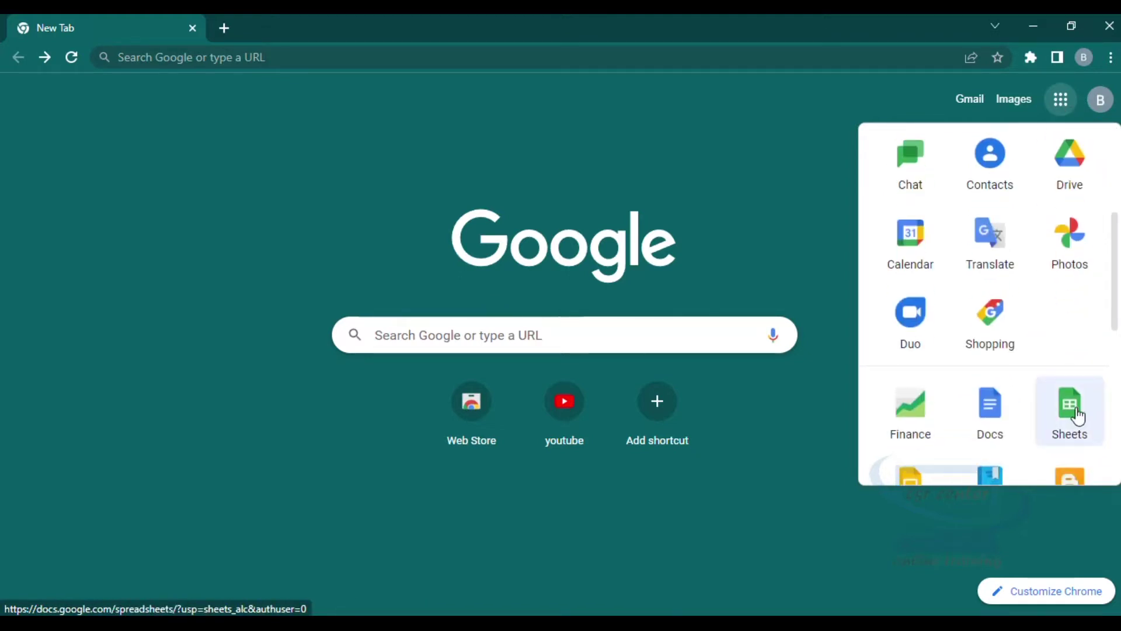
{"action": "scroll", "coordinate": [1079, 345], "scroll_direction": "up", "scroll_amount": 1}
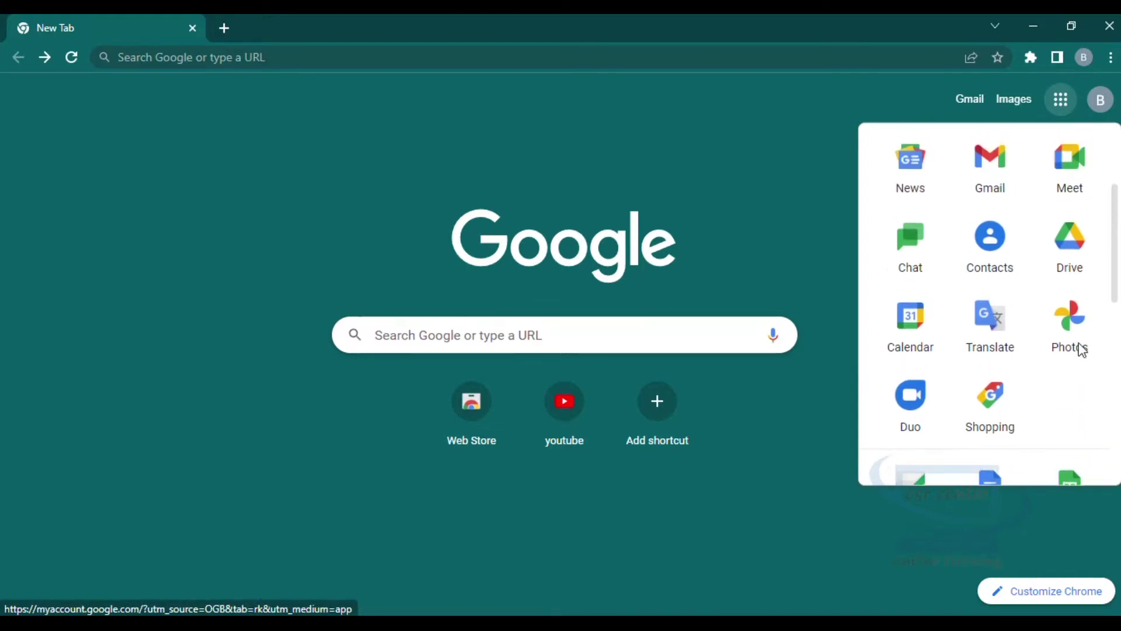
{"action": "left_click", "coordinate": [1082, 240]}
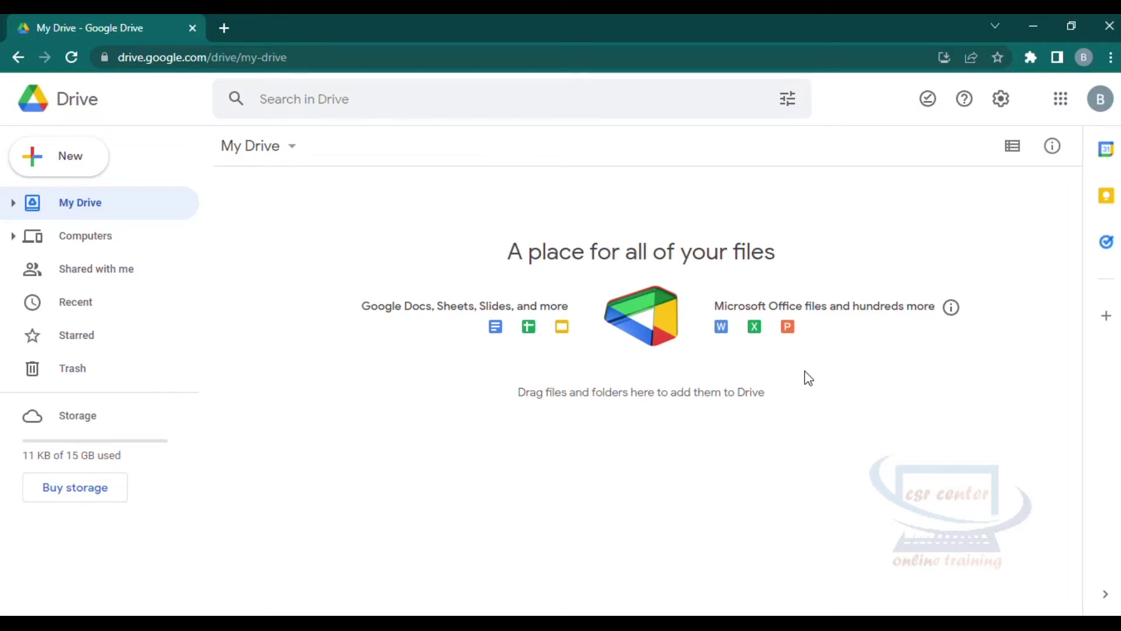
Step: Review the Google file types that can be created in My Drive and start a blank Google Docs document
{"action": "left_click", "coordinate": [291, 150]}
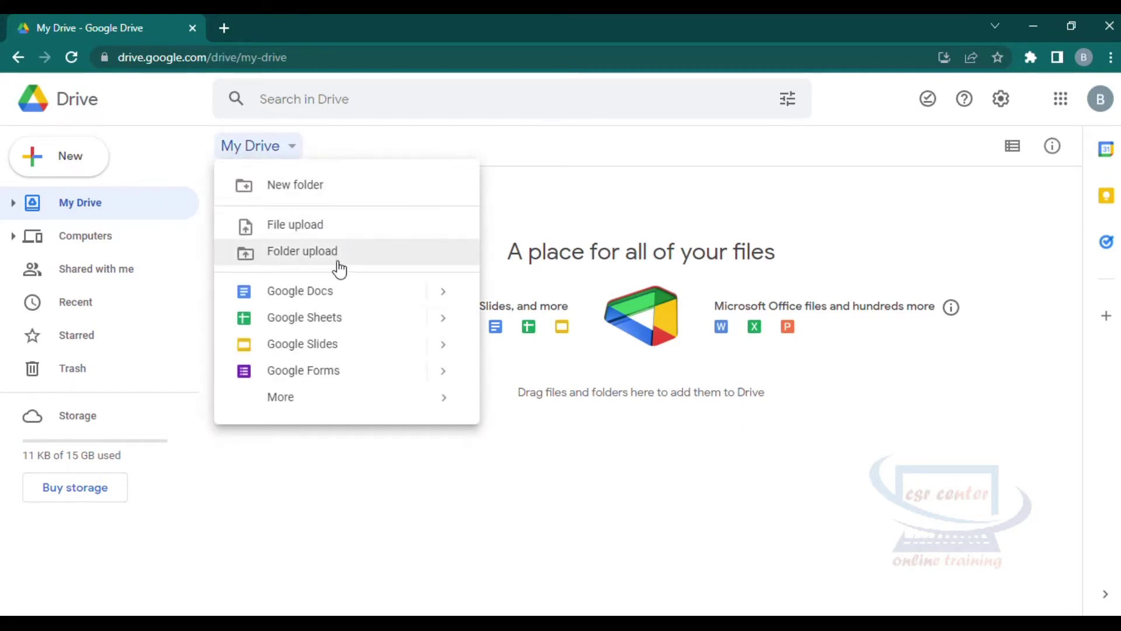
{"action": "mouse_move", "coordinate": [448, 300]}
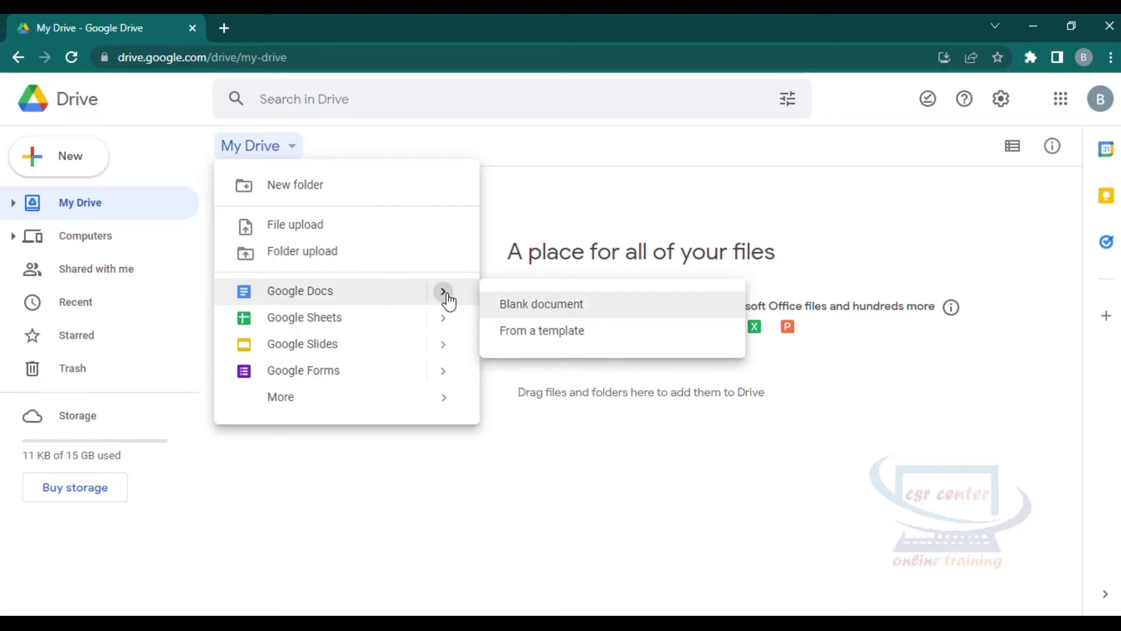
{"action": "mouse_move", "coordinate": [450, 330]}
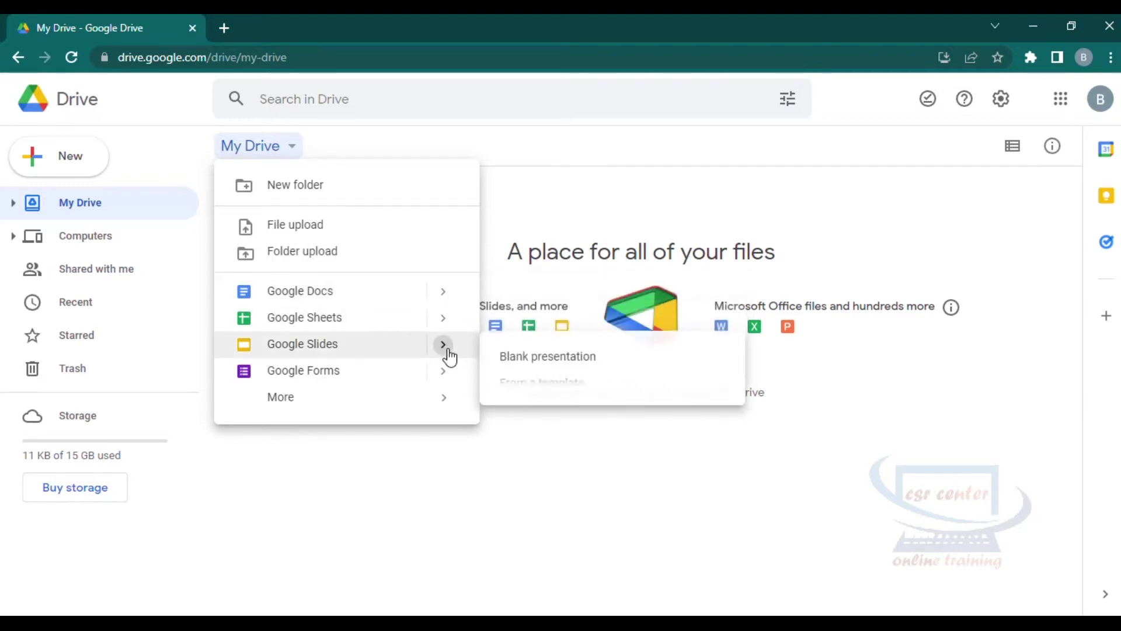
{"action": "mouse_move", "coordinate": [453, 375]}
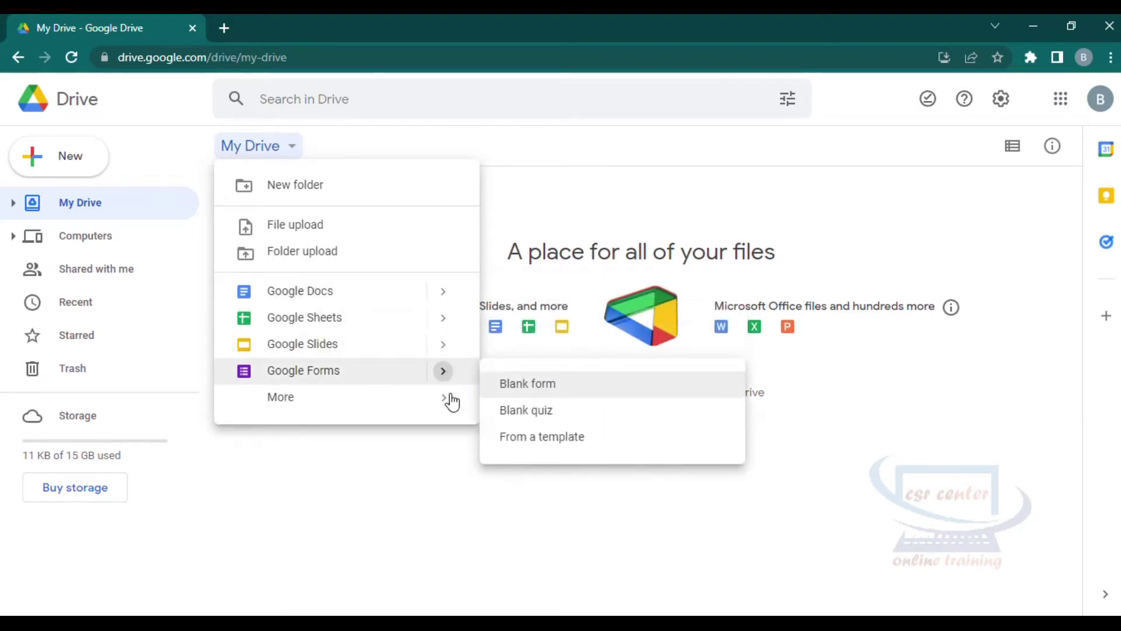
{"action": "mouse_move", "coordinate": [448, 410]}
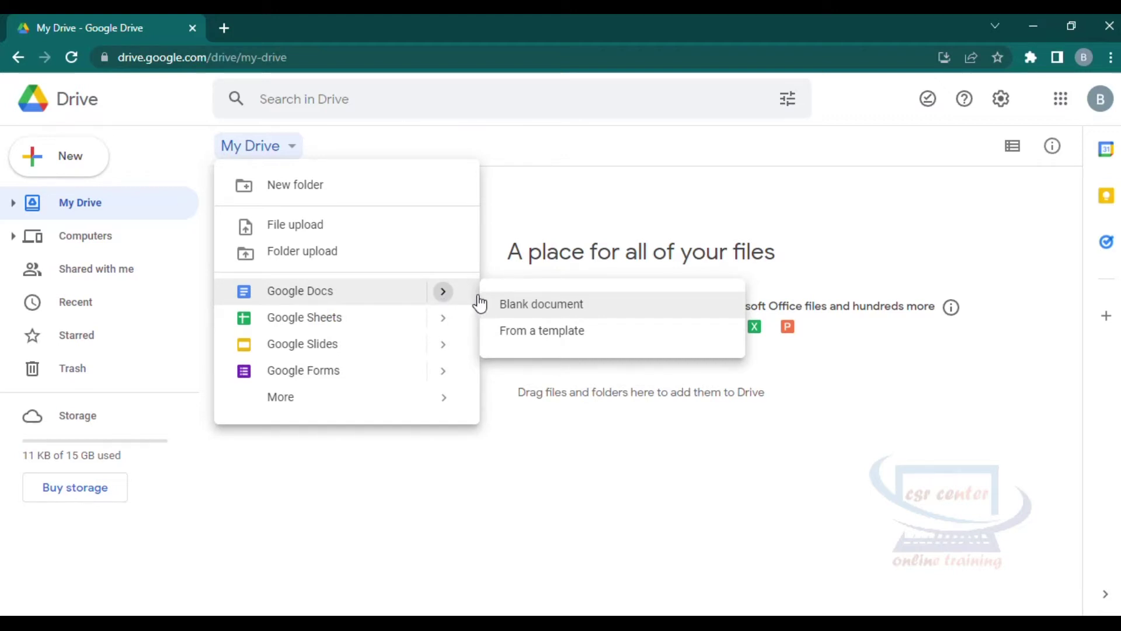
{"action": "left_click", "coordinate": [529, 308]}
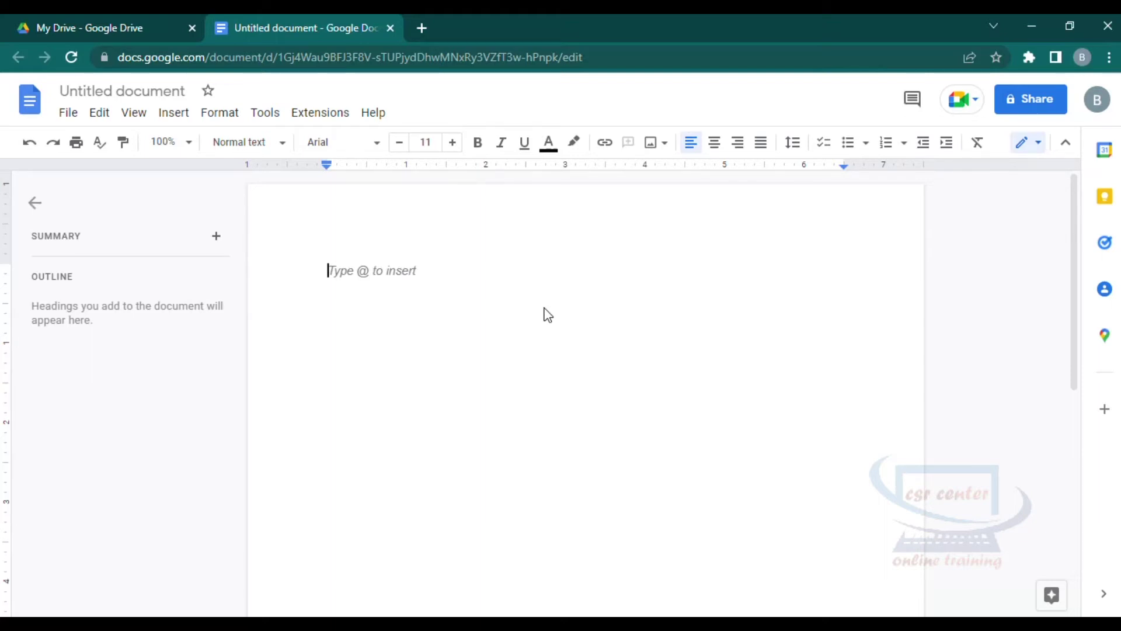
Step: Examine the editing commands, insertable elements and image sources offered for the blank document
{"action": "left_click", "coordinate": [101, 113]}
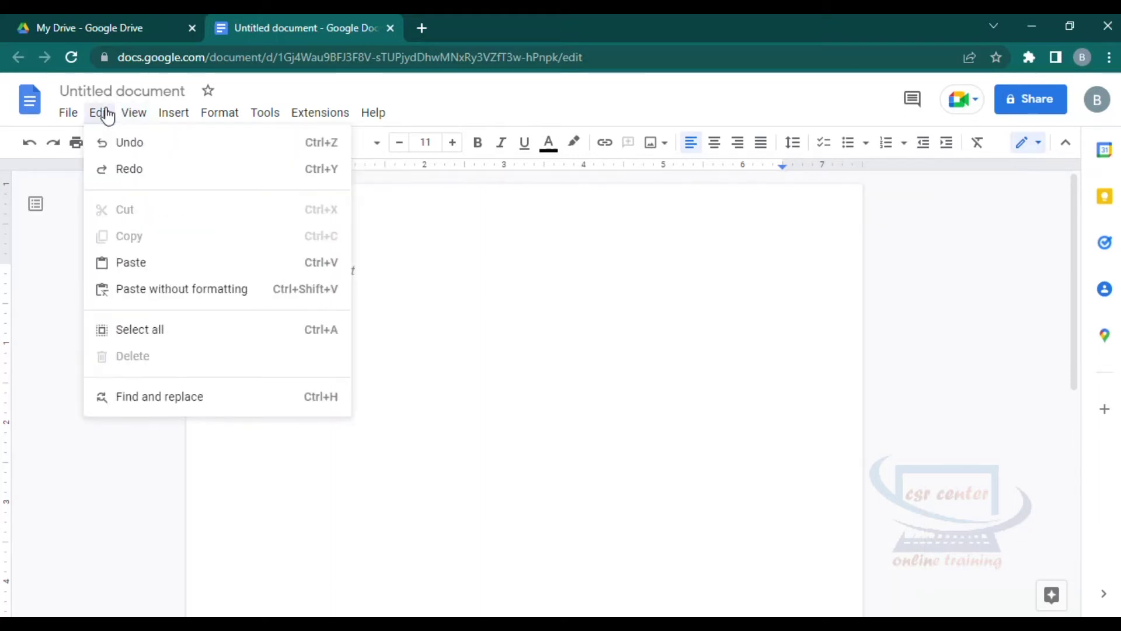
{"action": "mouse_move", "coordinate": [175, 120]}
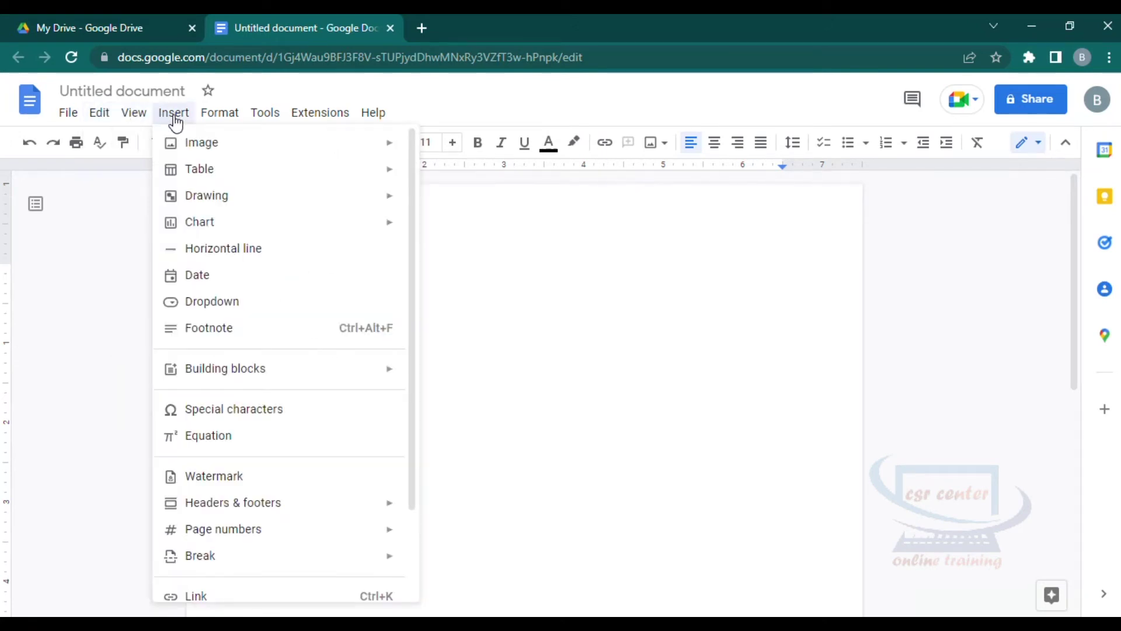
{"action": "mouse_move", "coordinate": [253, 123]}
{"action": "mouse_move", "coordinate": [202, 157]}
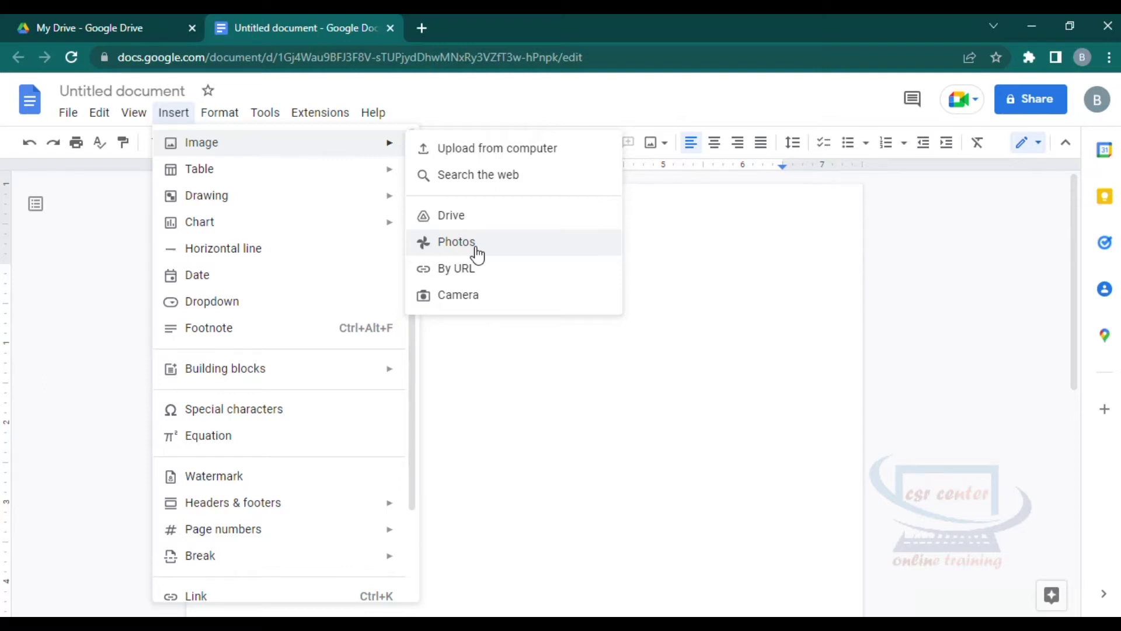
{"action": "left_click", "coordinate": [731, 393]}
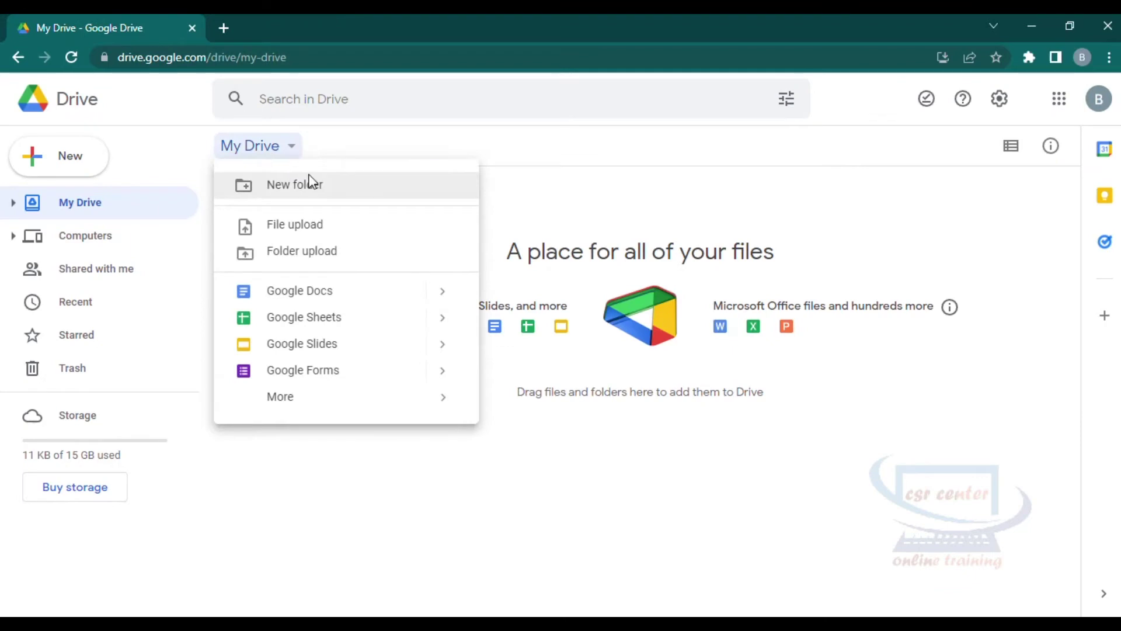
Step: Start a blank Google Slides presentation from My Drive, look through its available themes and close it
{"action": "mouse_move", "coordinate": [441, 351]}
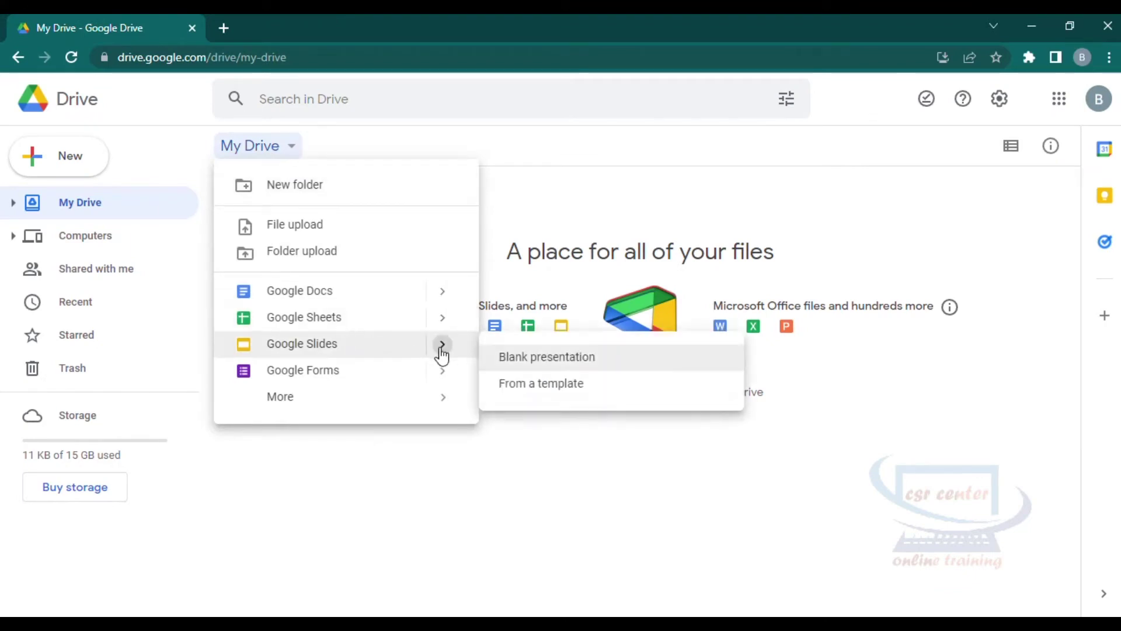
{"action": "left_click", "coordinate": [532, 361]}
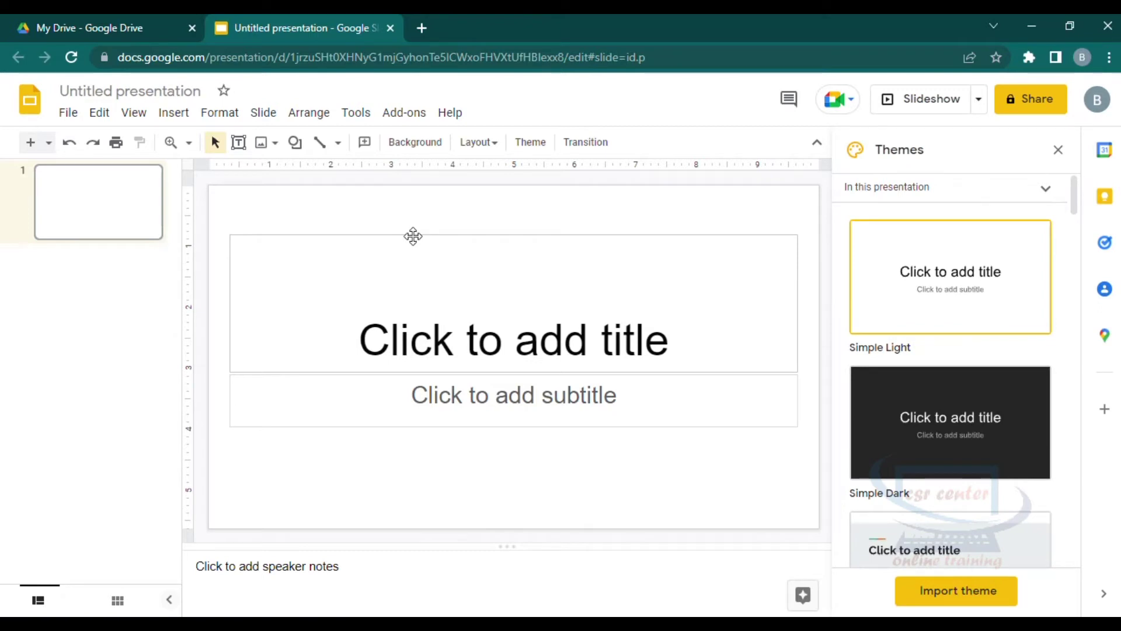
{"action": "scroll", "coordinate": [946, 417], "scroll_direction": "down", "scroll_amount": 10}
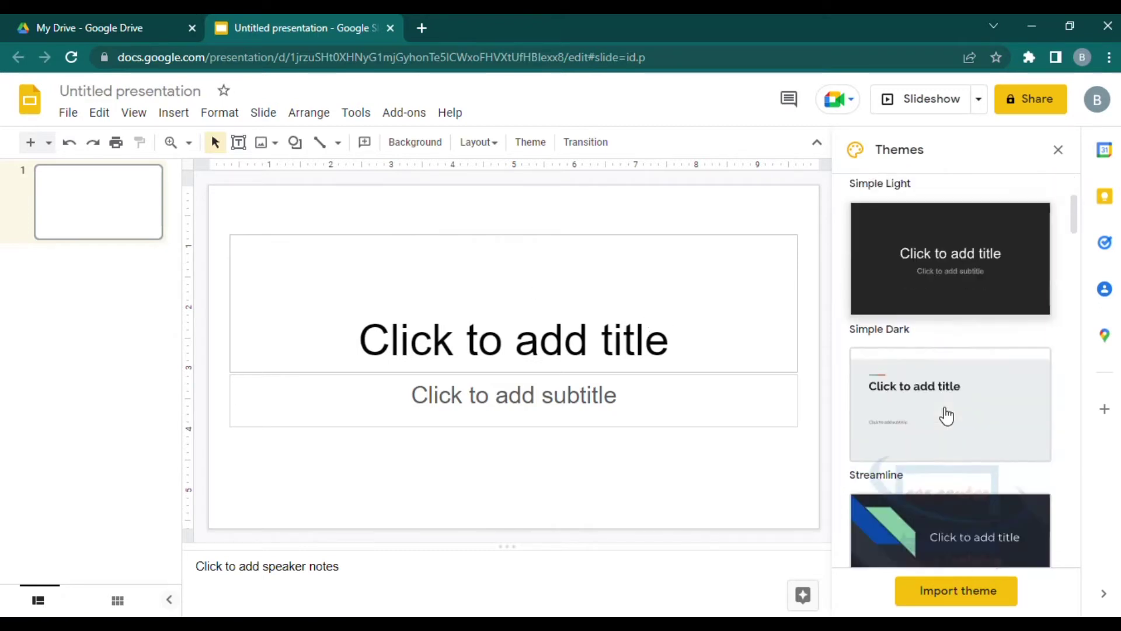
{"action": "scroll", "coordinate": [945, 412], "scroll_direction": "down", "scroll_amount": 4}
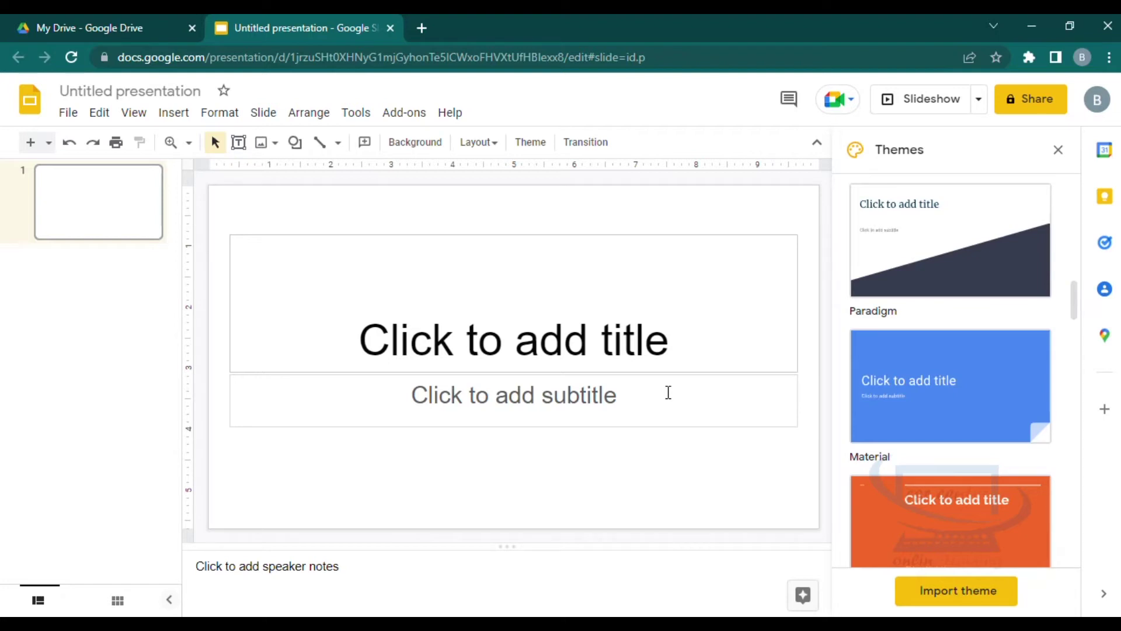
{"action": "left_click", "coordinate": [392, 30]}
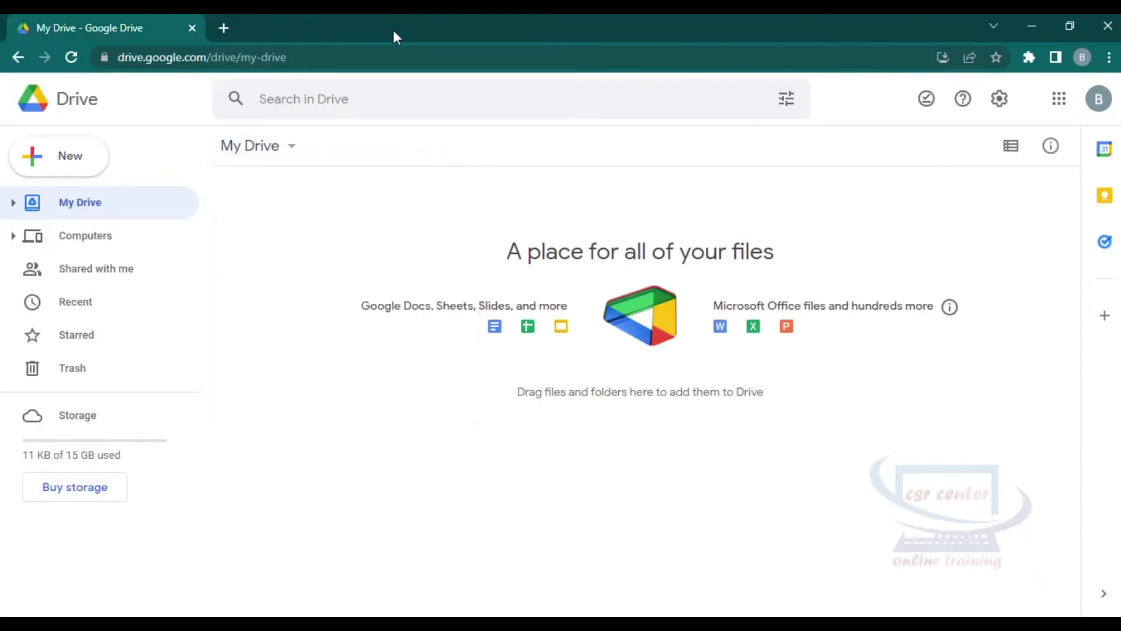
Step: Create a new folder named IMP Files in My Drive
{"action": "left_click", "coordinate": [289, 151]}
{"action": "left_click", "coordinate": [569, 193]}
{"action": "left_click", "coordinate": [292, 151]}
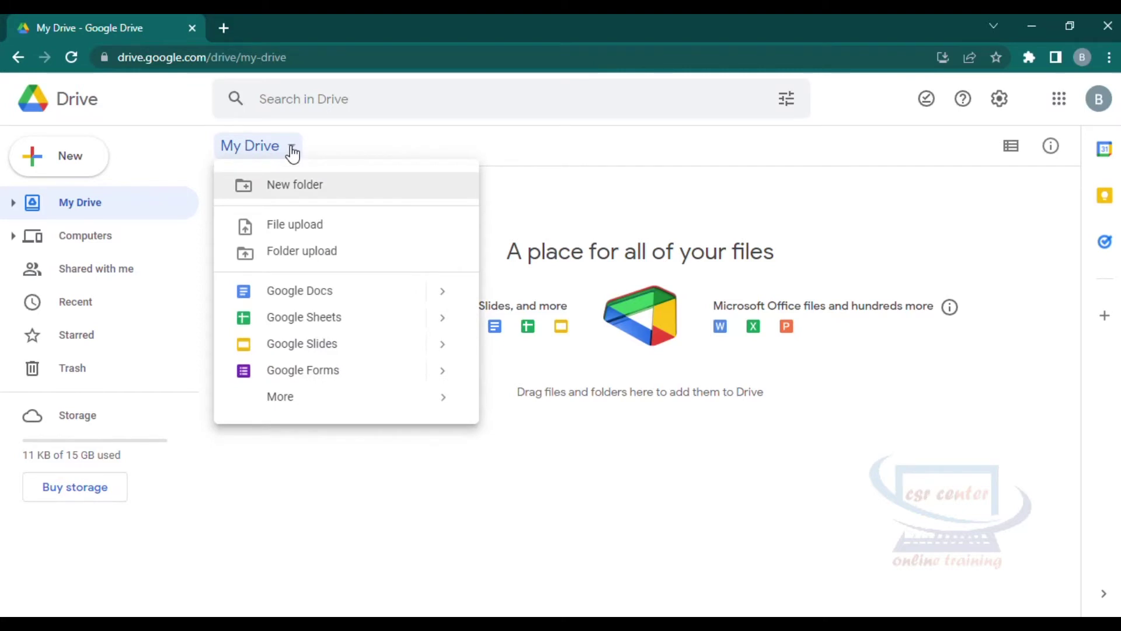
{"action": "left_click", "coordinate": [320, 189]}
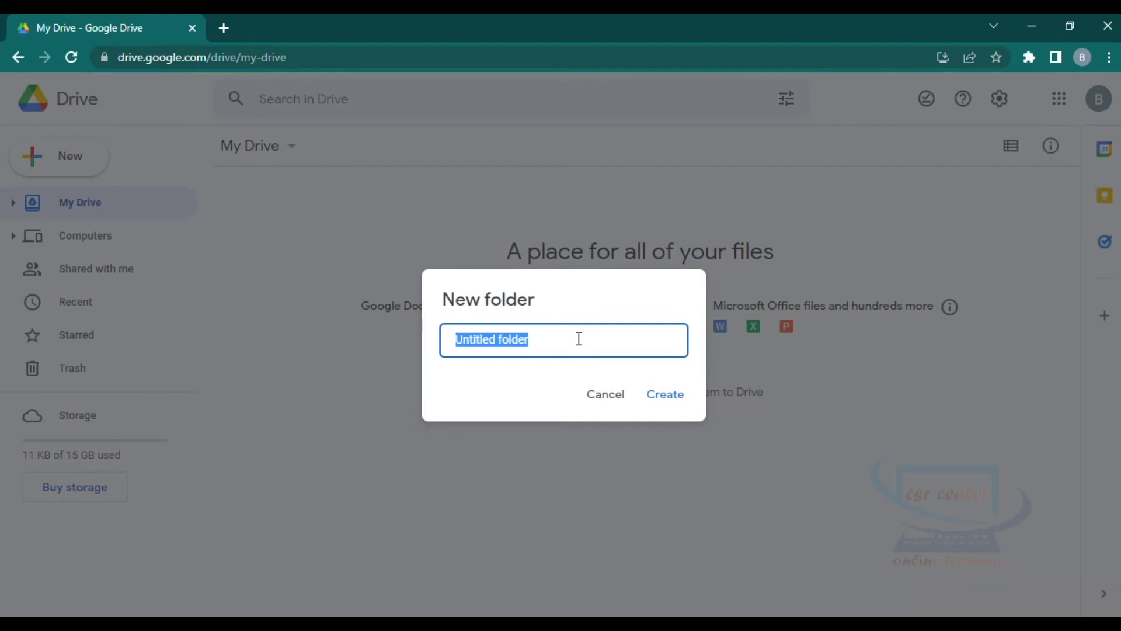
{"action": "type", "text": "IMP Files"}
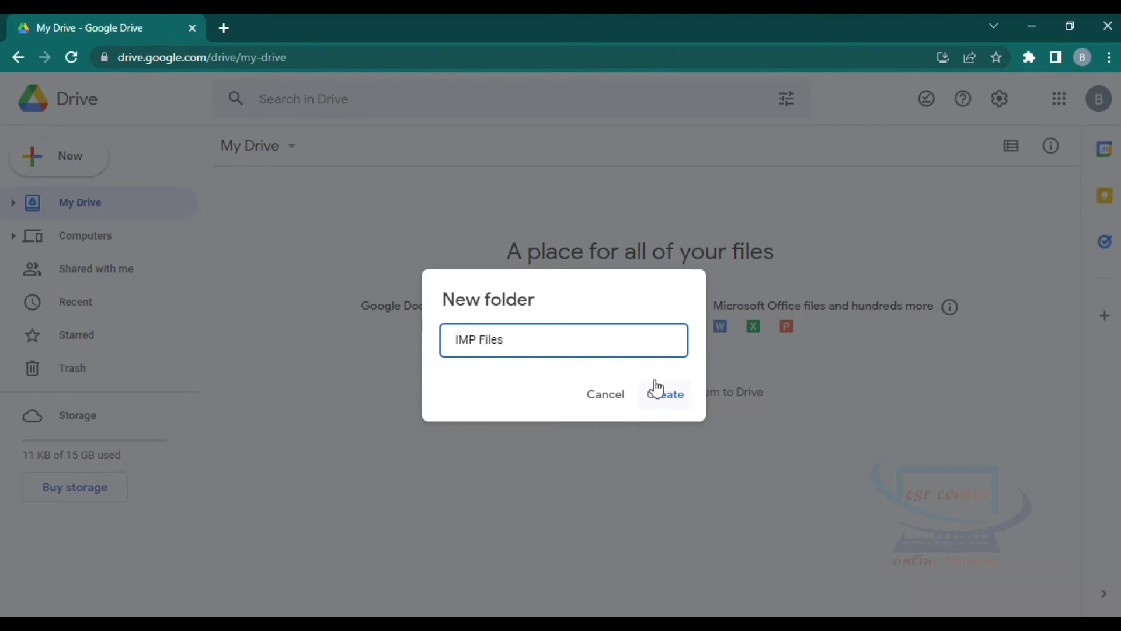
{"action": "left_click", "coordinate": [675, 400]}
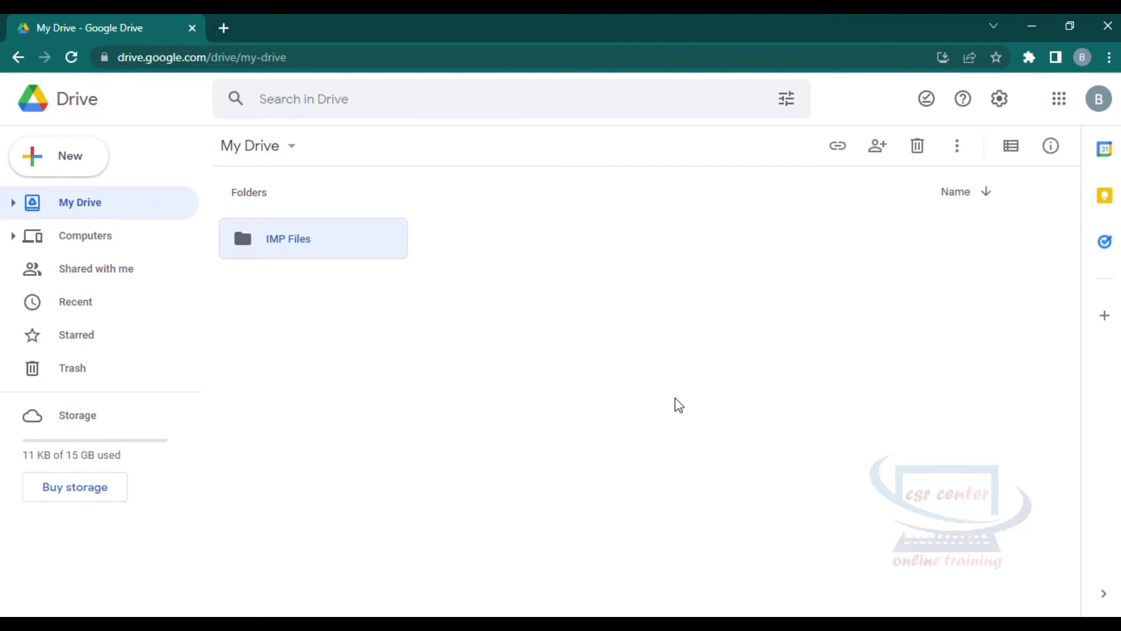
Step: Open the IMP Files folder and upload the Word document Lesson 1 Tally Introduction into it
{"action": "double_click", "coordinate": [307, 248]}
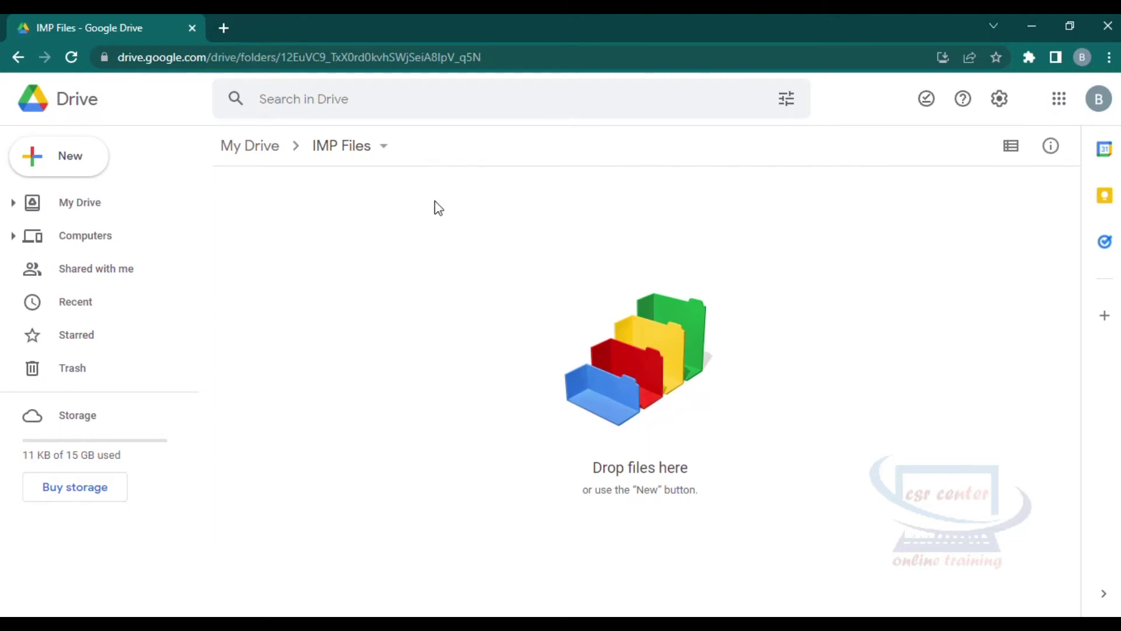
{"action": "left_click", "coordinate": [71, 159]}
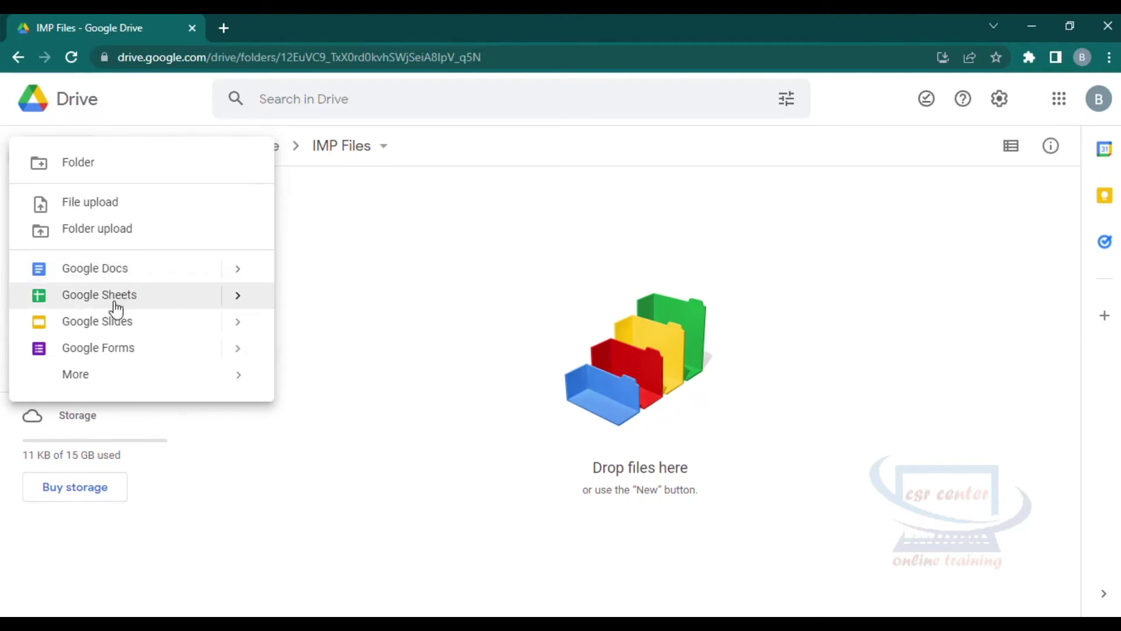
{"action": "left_click", "coordinate": [118, 209]}
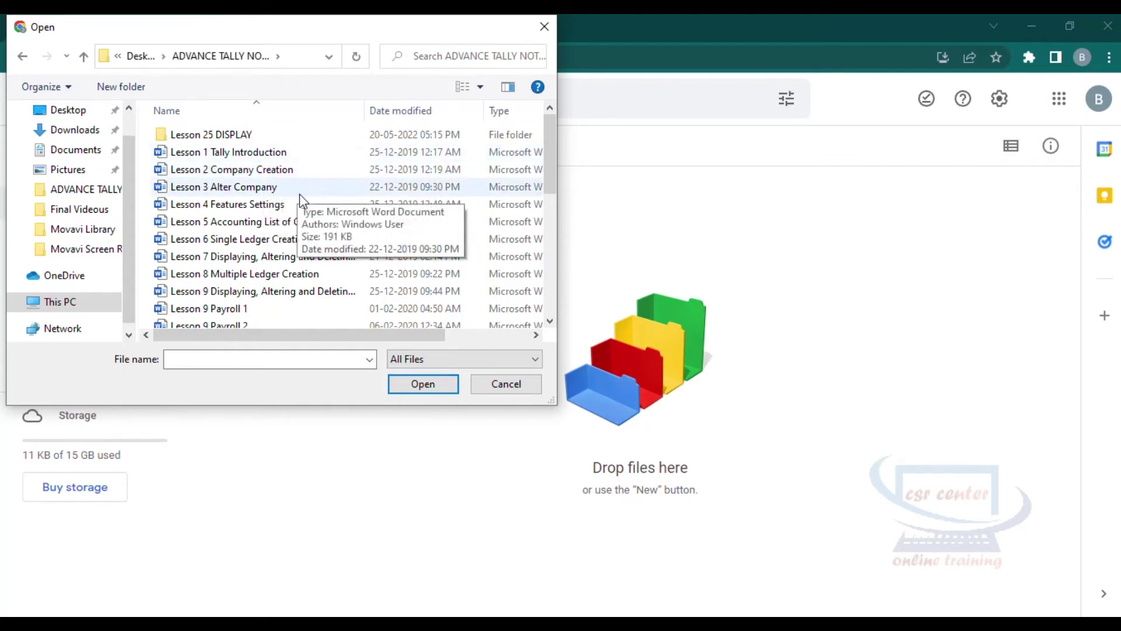
{"action": "left_click", "coordinate": [253, 153]}
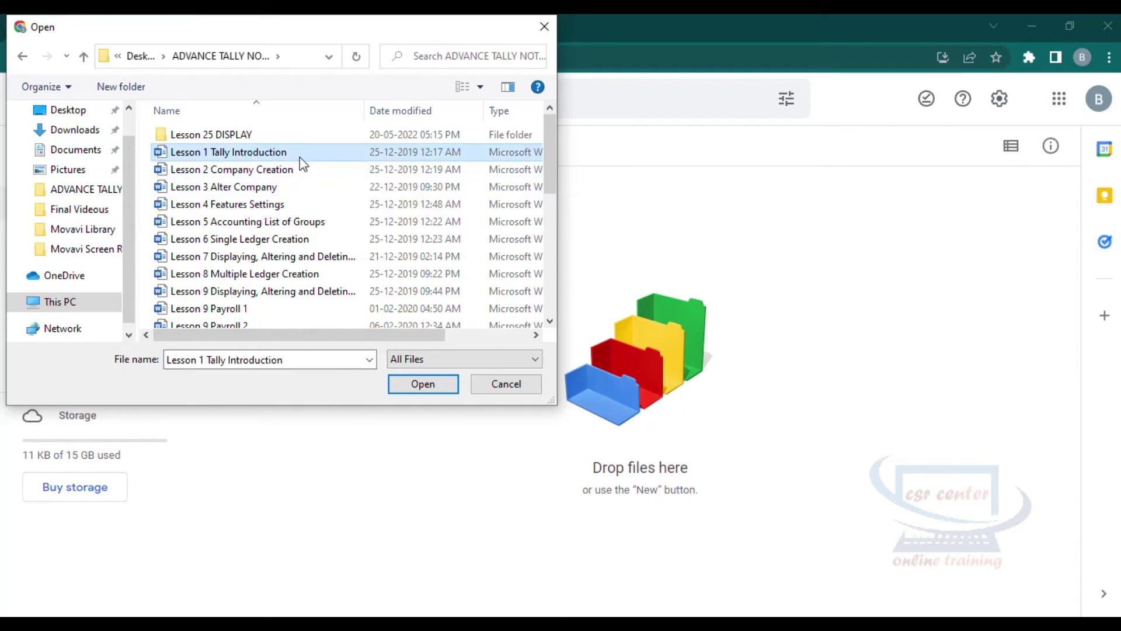
{"action": "left_click", "coordinate": [411, 386]}
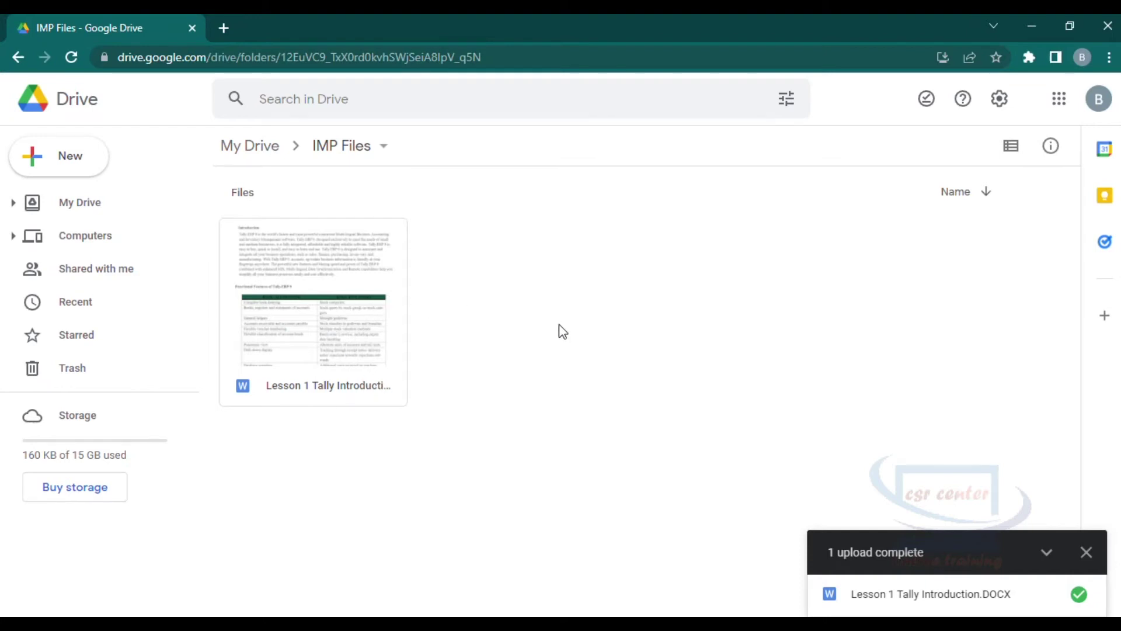
Step: Open the uploaded Lesson 1 Tally Introduction document, read through it to the end and close it
{"action": "double_click", "coordinate": [304, 276]}
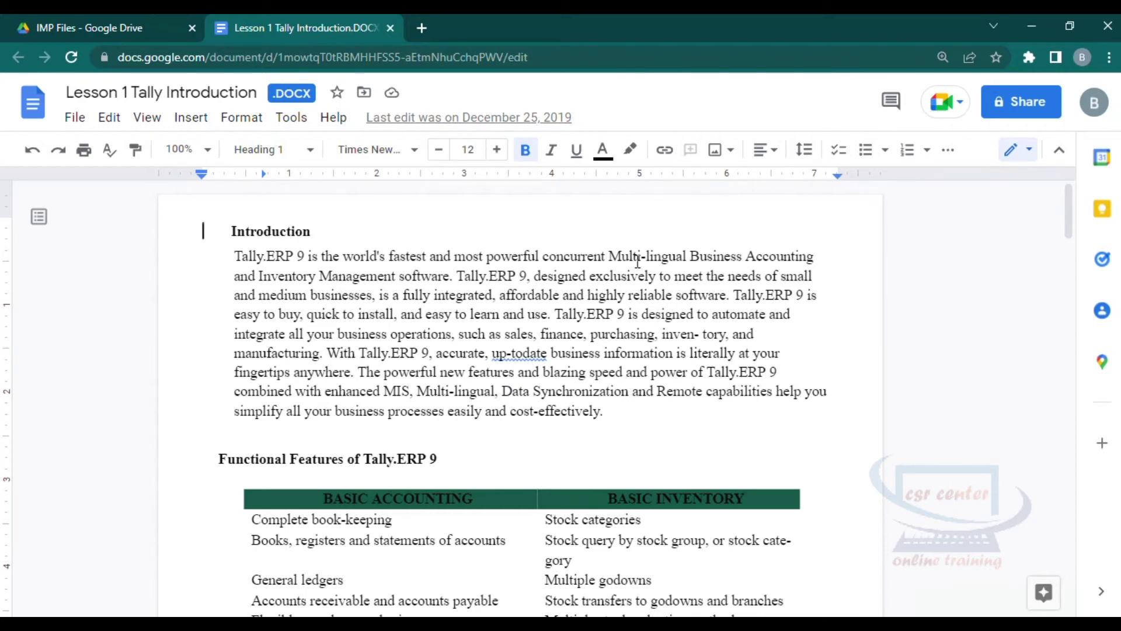
{"action": "scroll", "coordinate": [708, 320], "scroll_direction": "down", "scroll_amount": 15}
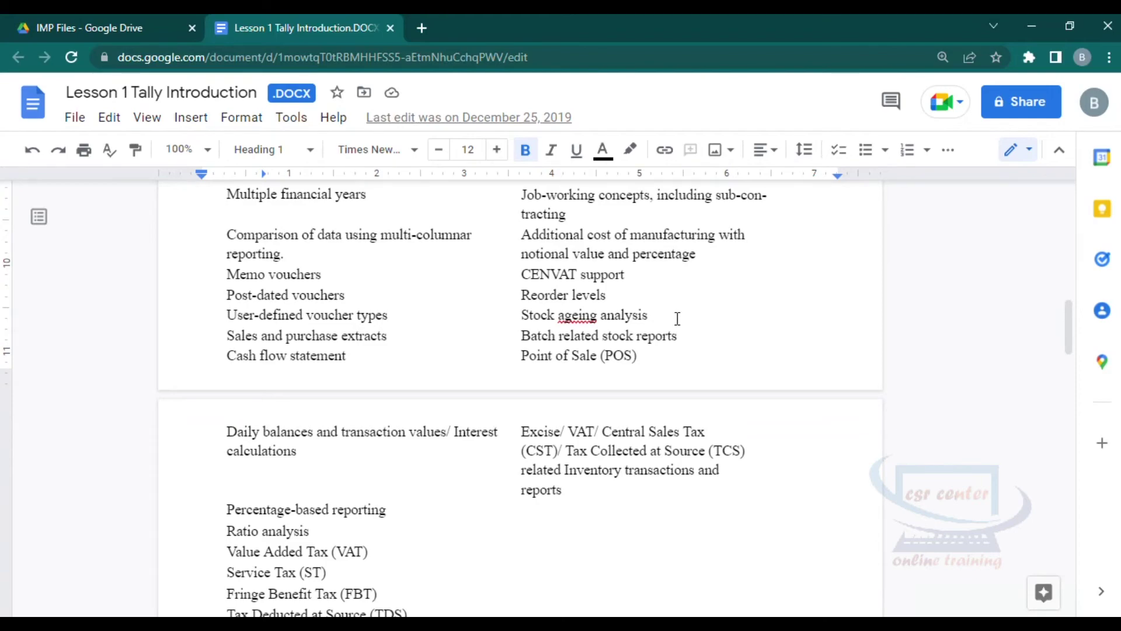
{"action": "scroll", "coordinate": [676, 319], "scroll_direction": "down", "scroll_amount": 6}
{"action": "scroll", "coordinate": [675, 319], "scroll_direction": "down", "scroll_amount": 4}
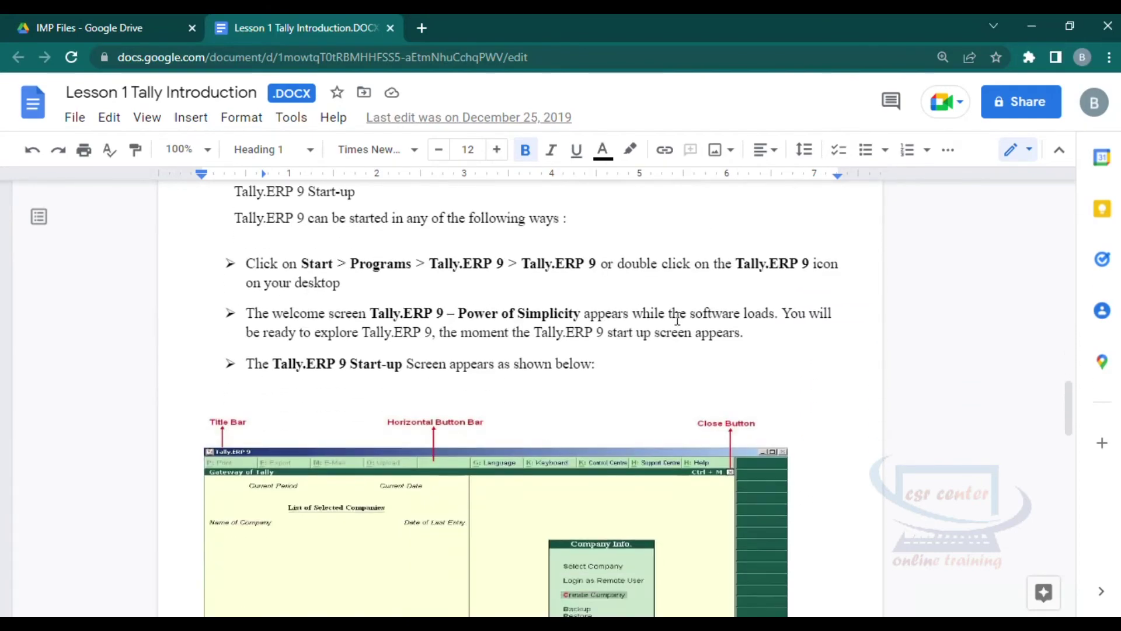
{"action": "scroll", "coordinate": [676, 318], "scroll_direction": "down", "scroll_amount": 9}
{"action": "scroll", "coordinate": [675, 318], "scroll_direction": "down", "scroll_amount": 10}
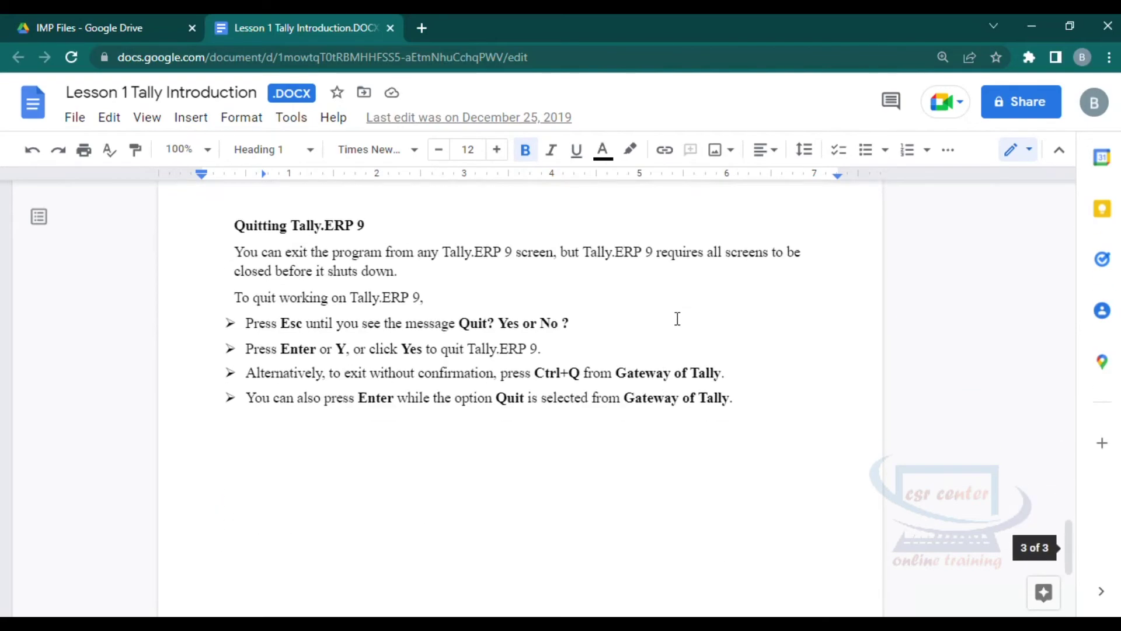
{"action": "left_click", "coordinate": [390, 28]}
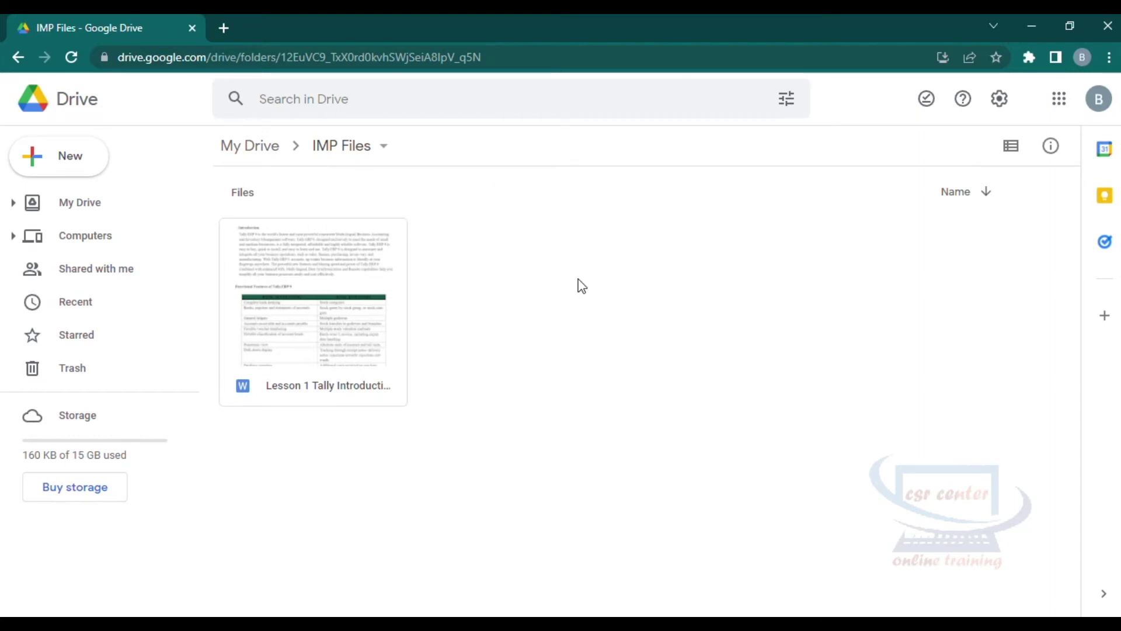
Step: Upload the Word document Lesson 2 Company Creation into the IMP Files folder
{"action": "left_click", "coordinate": [78, 162]}
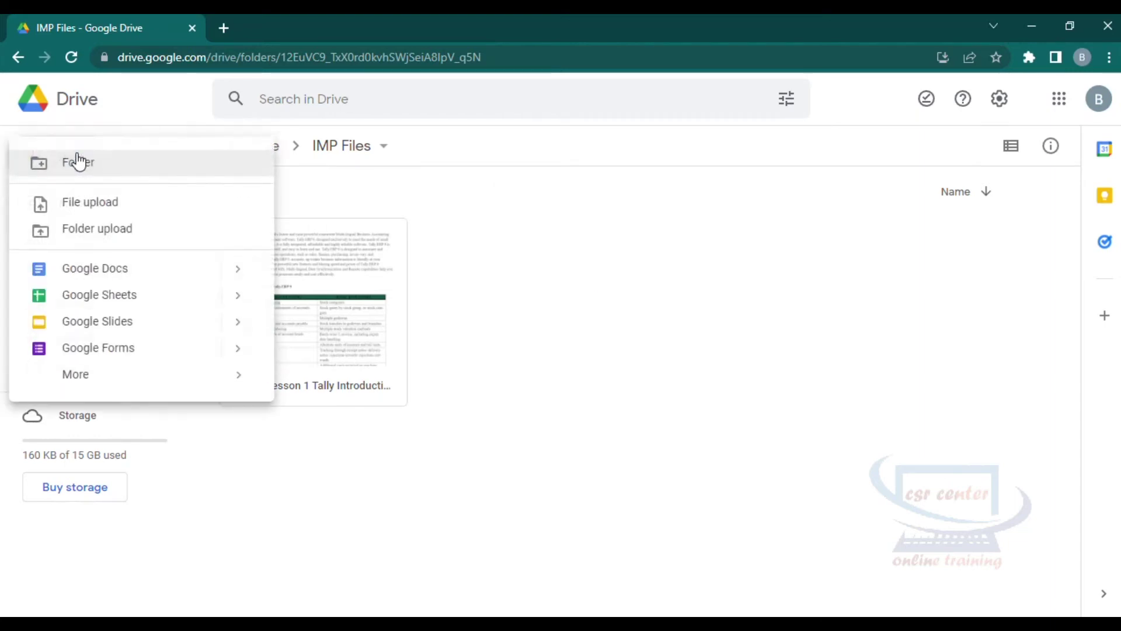
{"action": "left_click", "coordinate": [84, 202]}
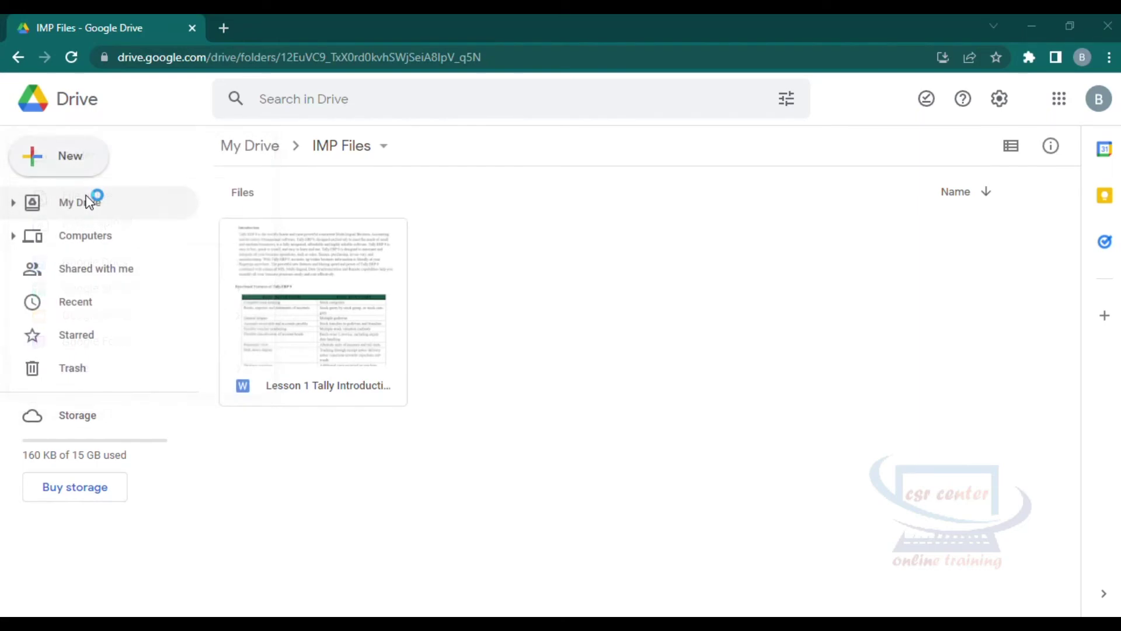
{"action": "left_click", "coordinate": [241, 170]}
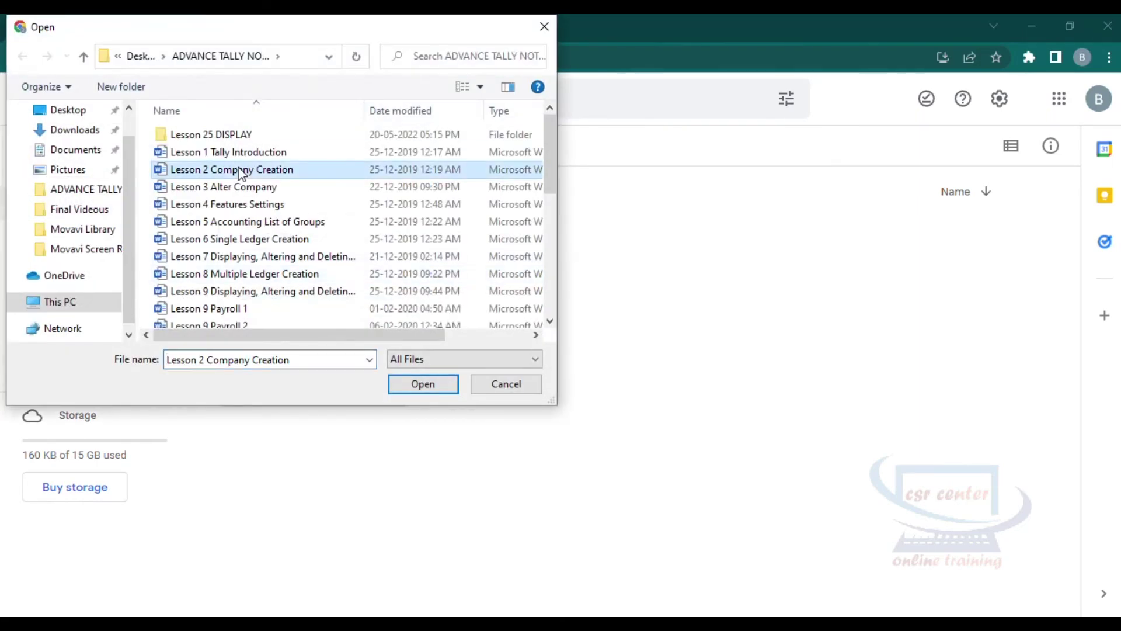
{"action": "left_click", "coordinate": [408, 385]}
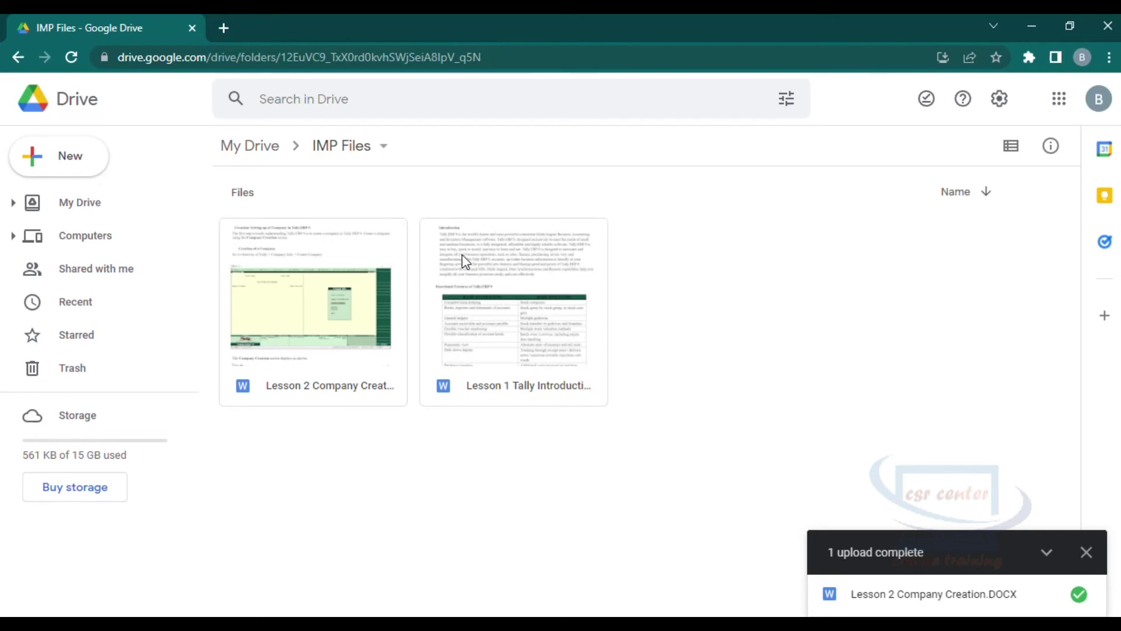
Step: Return to My Drive, upload Lesson 3 Alter Company, Lesson 4 Features Settings and Lesson 5 Accounting List of Groups together, and dismiss the upload summary
{"action": "left_click", "coordinate": [251, 155]}
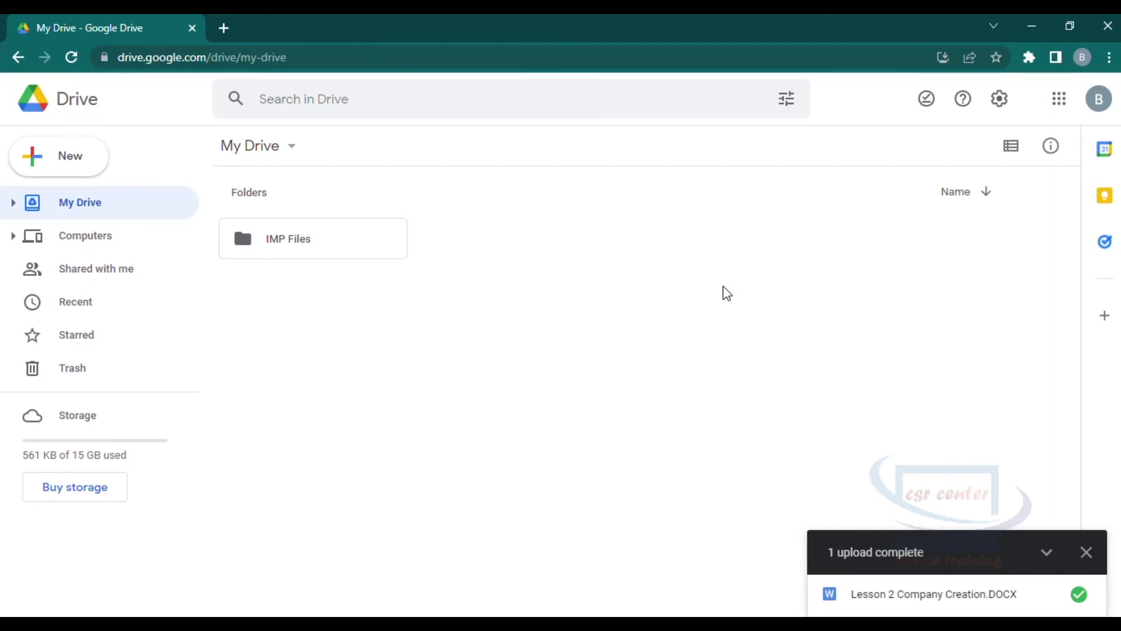
{"action": "left_click", "coordinate": [85, 159]}
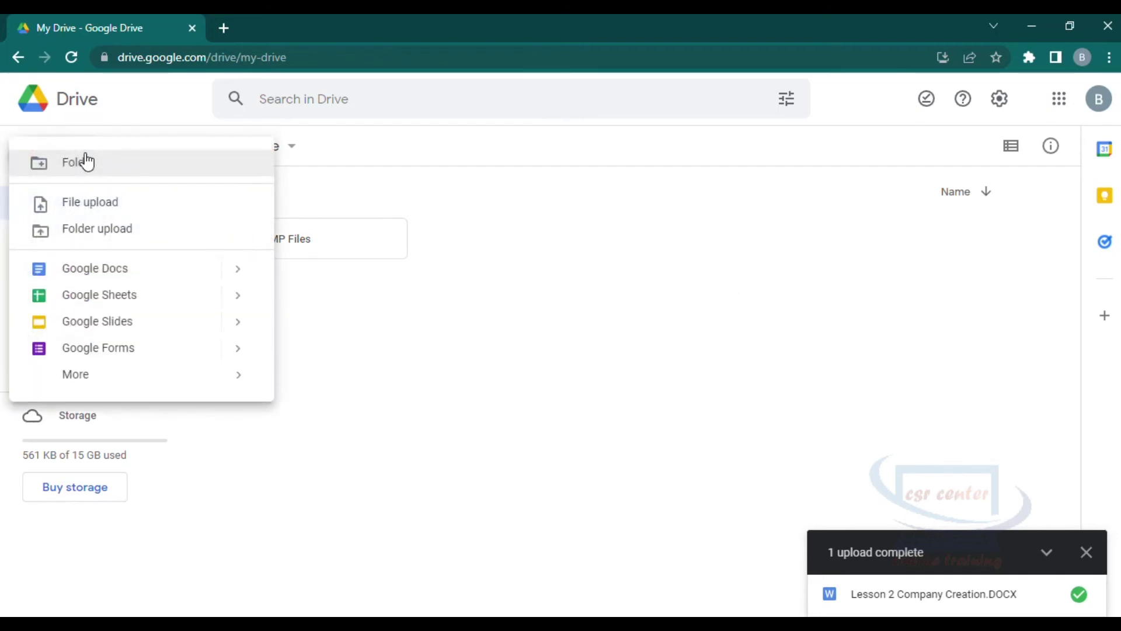
{"action": "left_click", "coordinate": [101, 213]}
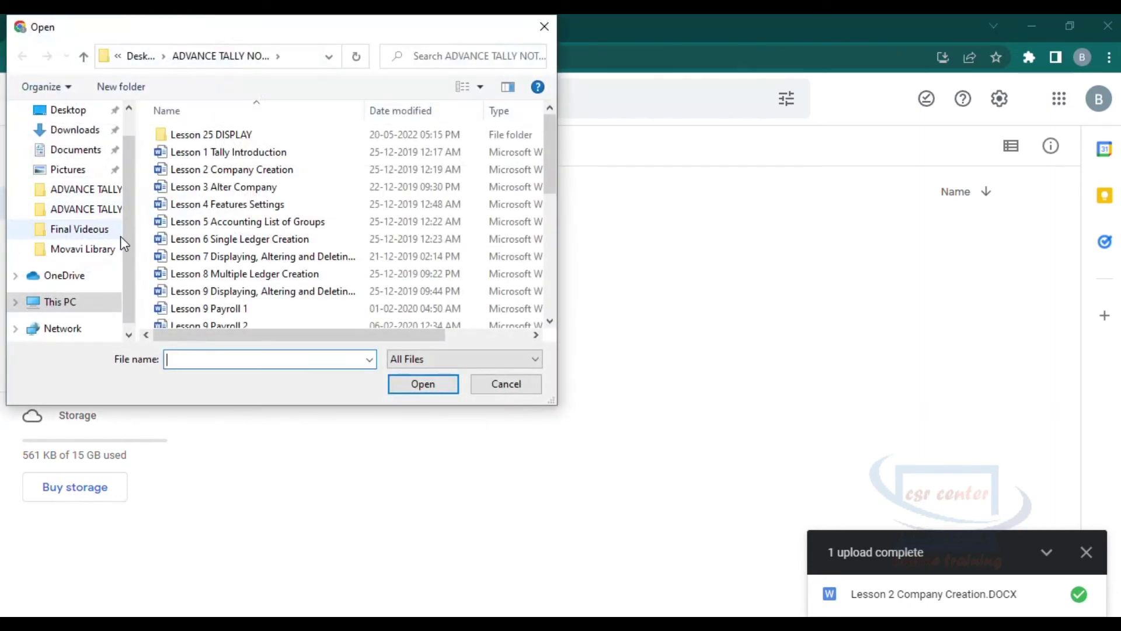
{"action": "left_click", "coordinate": [266, 188]}
{"action": "left_click", "coordinate": [265, 205], "text": "ctrl"}
{"action": "left_click", "coordinate": [283, 223], "text": "ctrl"}
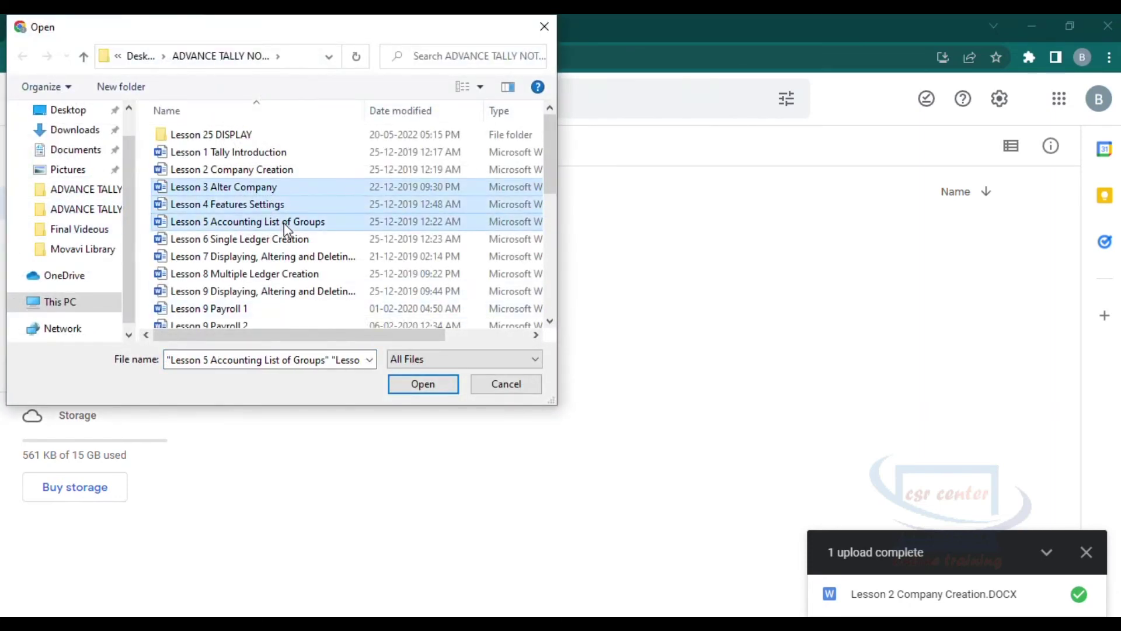
{"action": "left_click", "coordinate": [426, 385]}
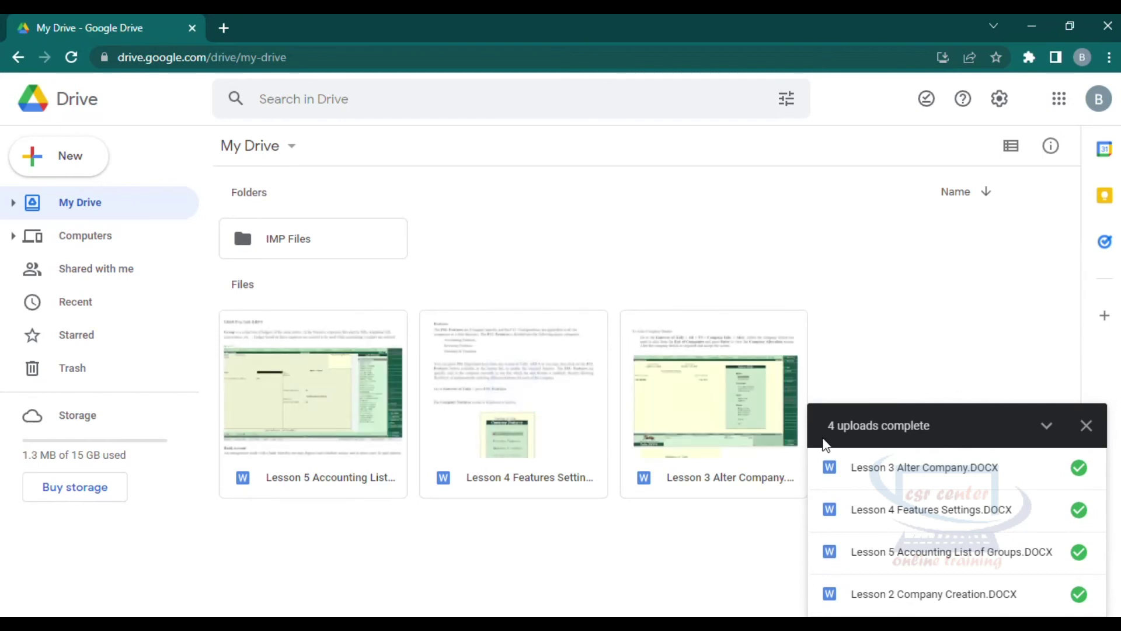
{"action": "left_click", "coordinate": [1086, 425]}
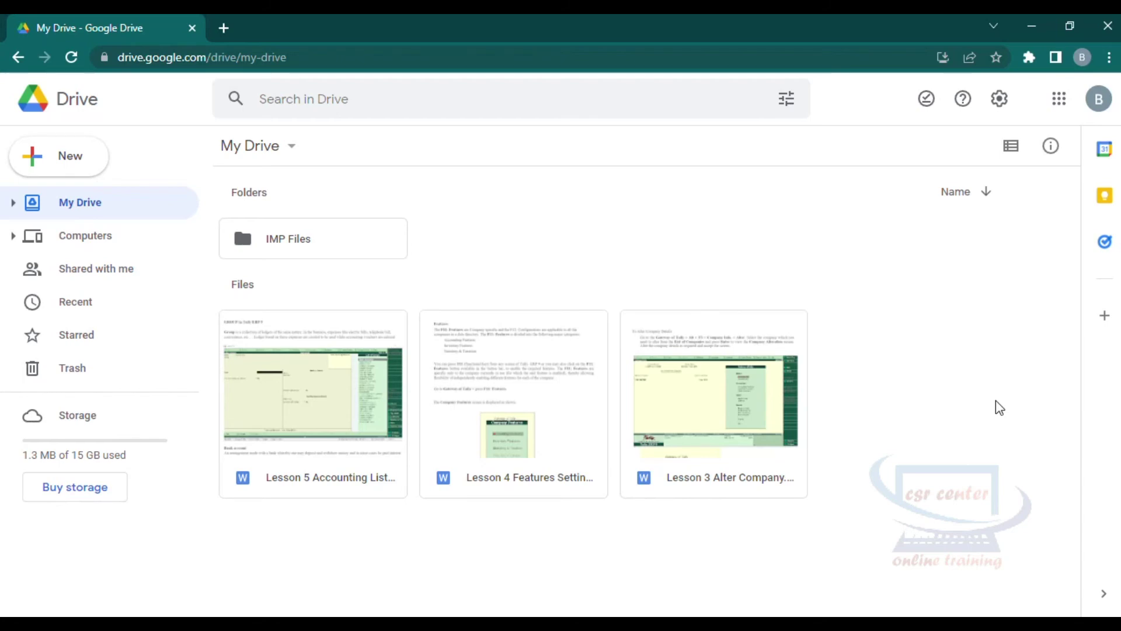
Step: Share Lesson 5 Accounting List of Groups with a contact's e-mail address as Editor, keeping Notify people enabled, and send the invitation
{"action": "right_click", "coordinate": [331, 338]}
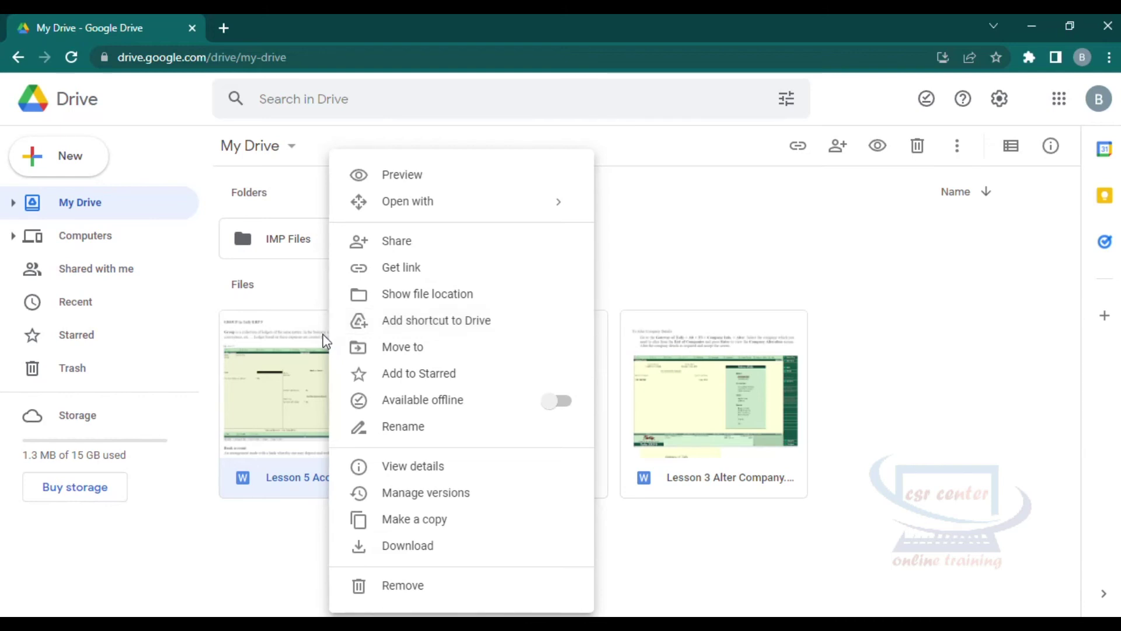
{"action": "left_click", "coordinate": [381, 251]}
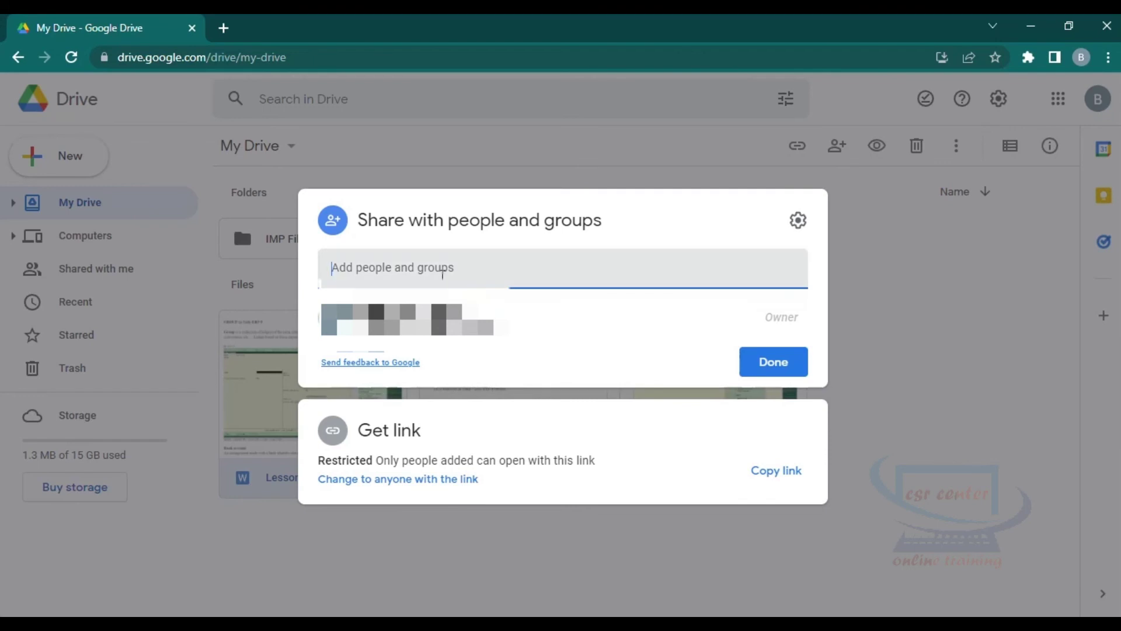
{"action": "left_click", "coordinate": [513, 306]}
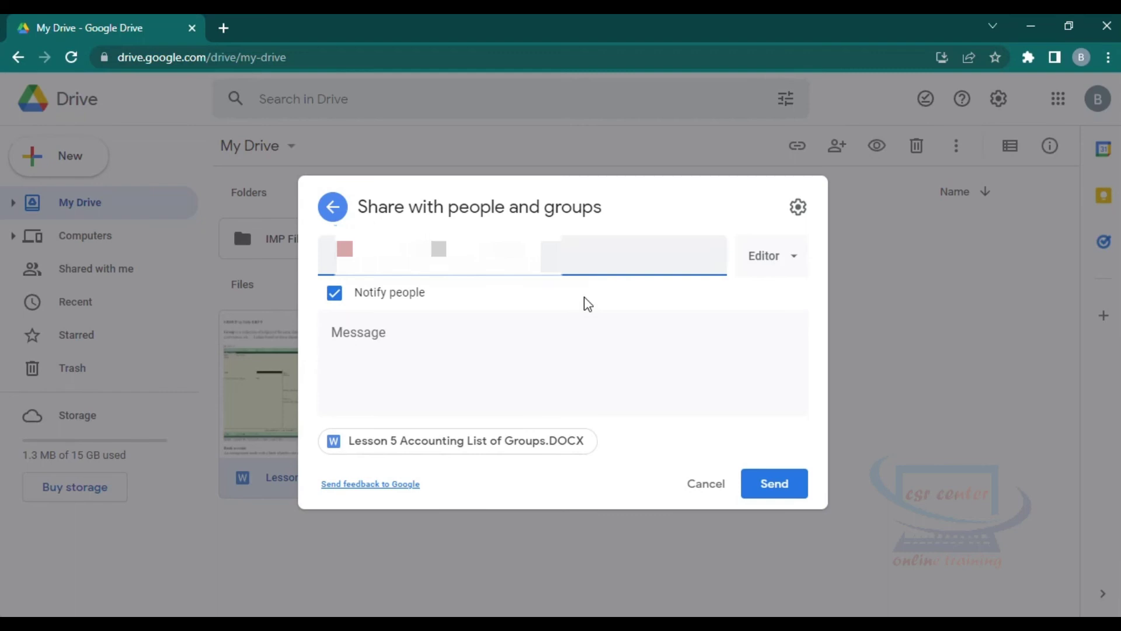
{"action": "left_click", "coordinate": [802, 264]}
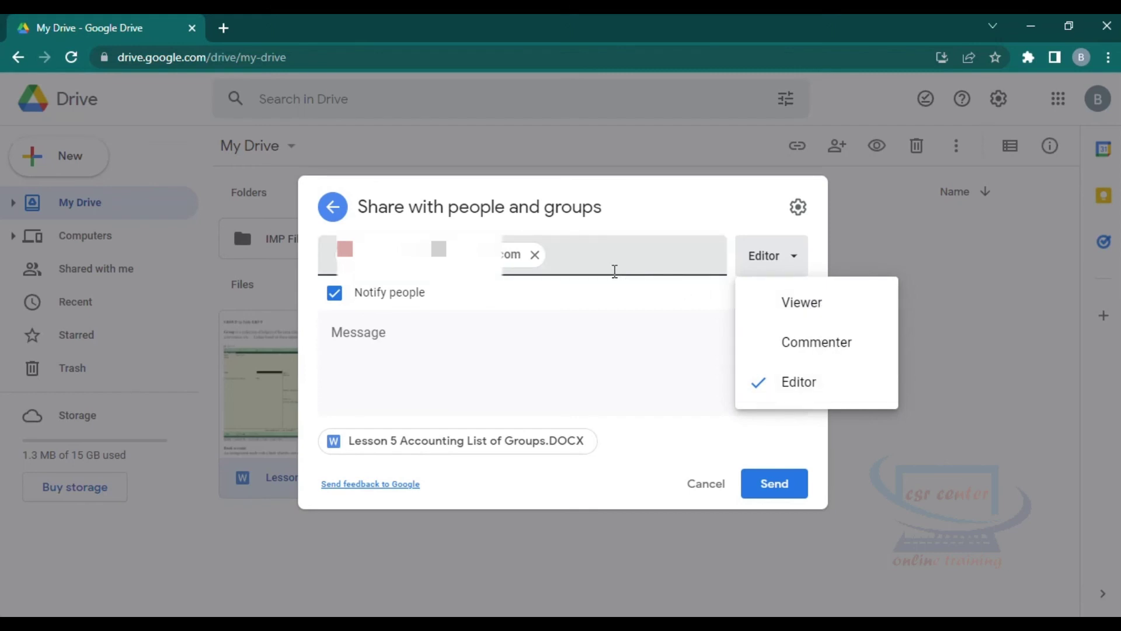
{"action": "left_click", "coordinate": [786, 442]}
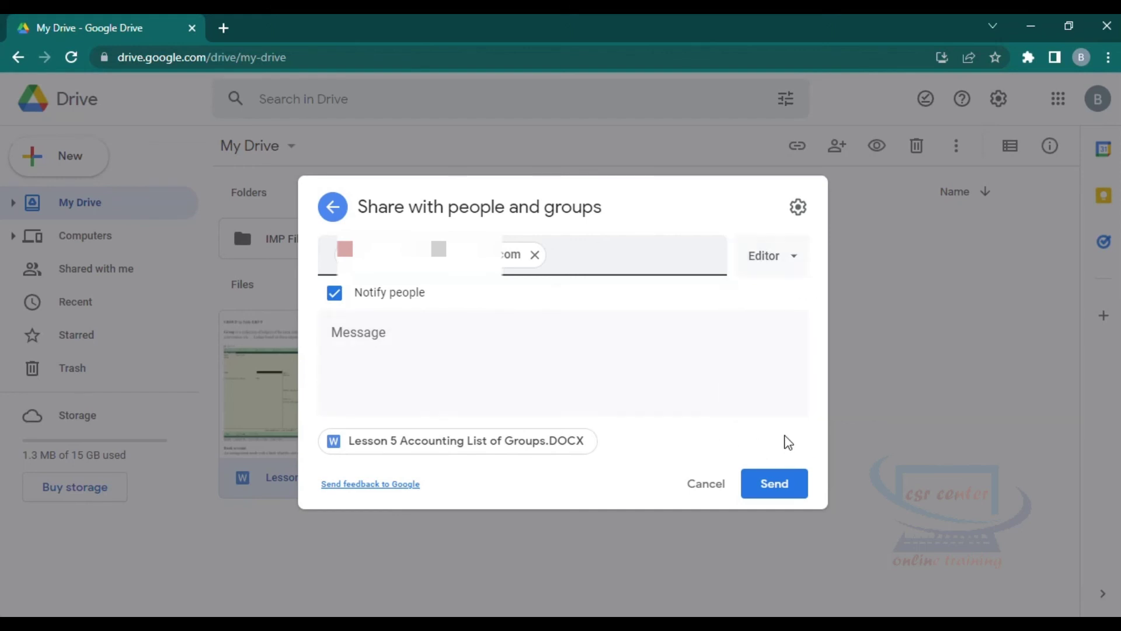
{"action": "left_click", "coordinate": [776, 485]}
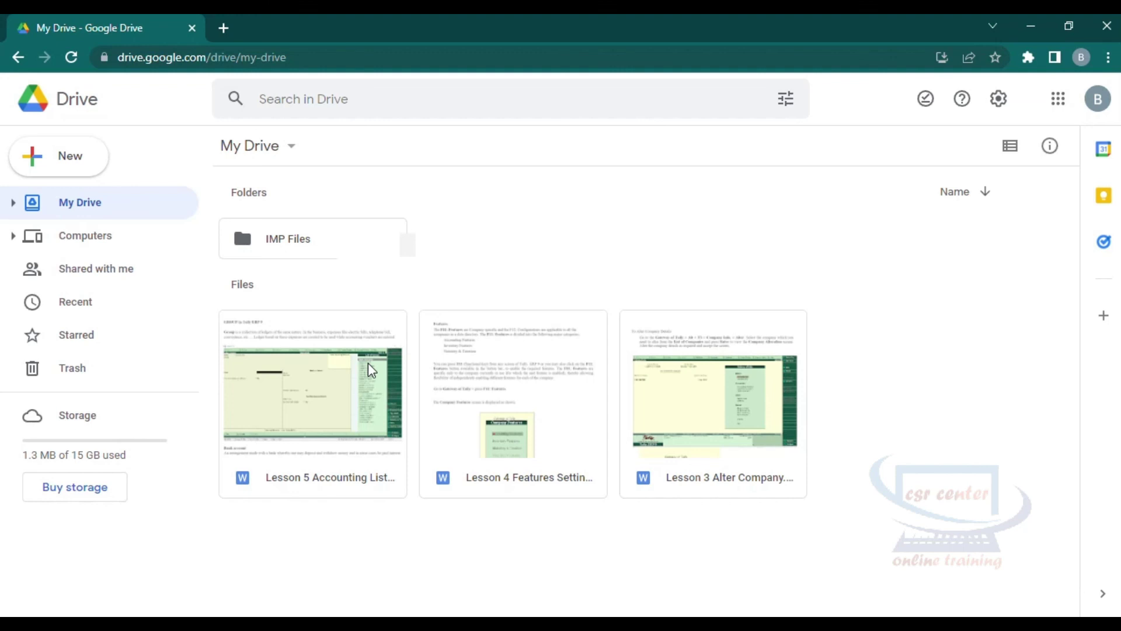
Step: Set general access for Lesson 5 Accounting List of Groups to Anyone with the link as Viewer, and copy its link
{"action": "right_click", "coordinate": [329, 363]}
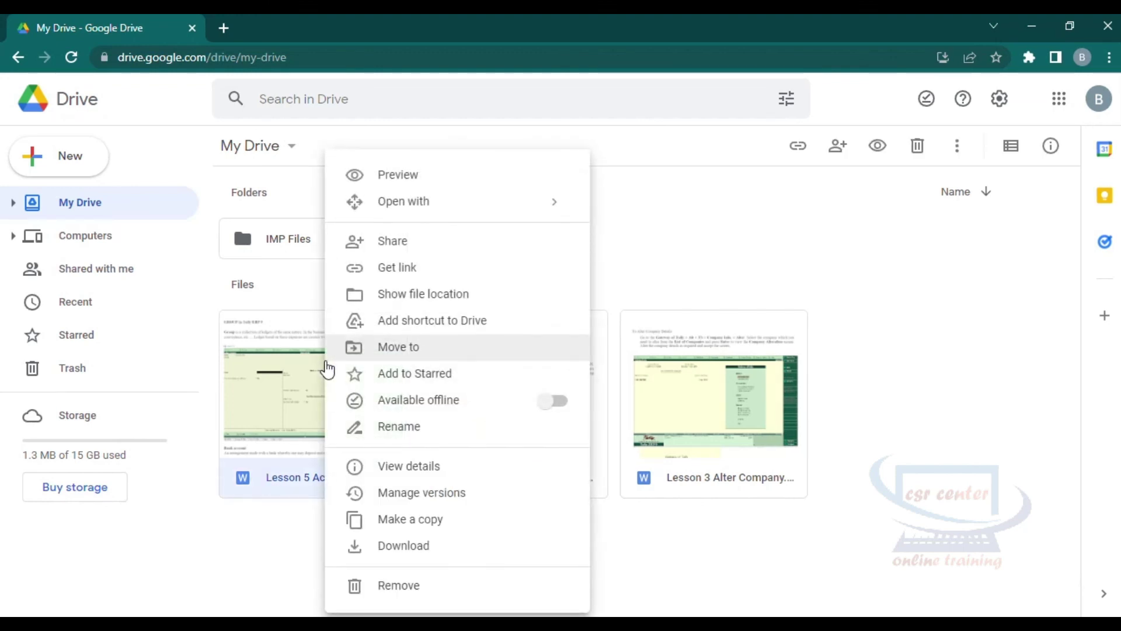
{"action": "left_click", "coordinate": [400, 272]}
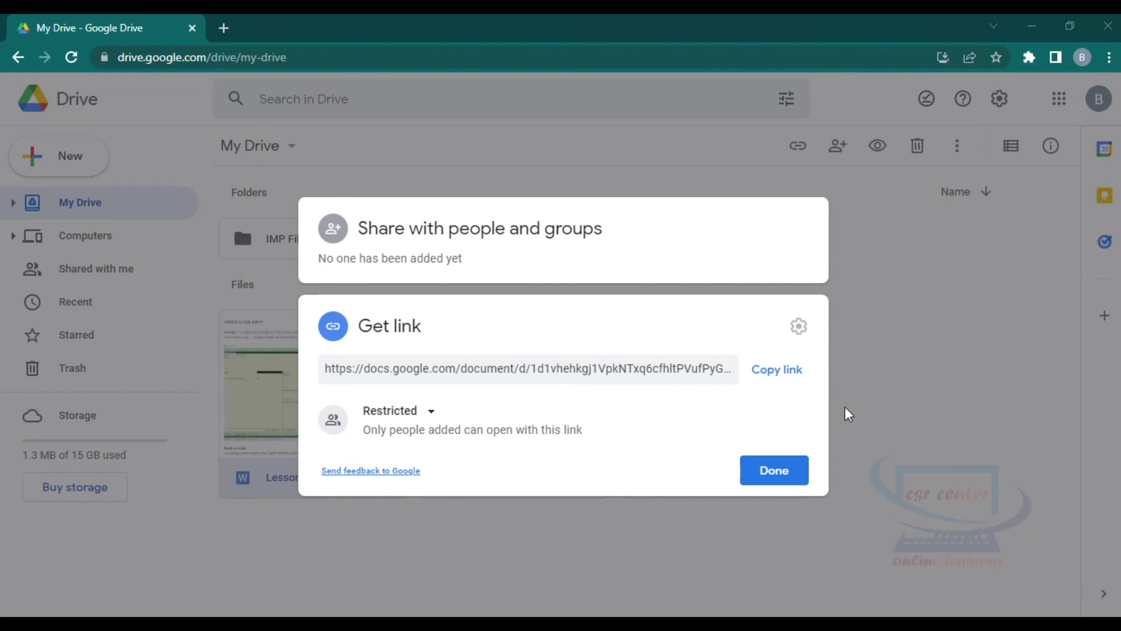
{"action": "left_click", "coordinate": [432, 412]}
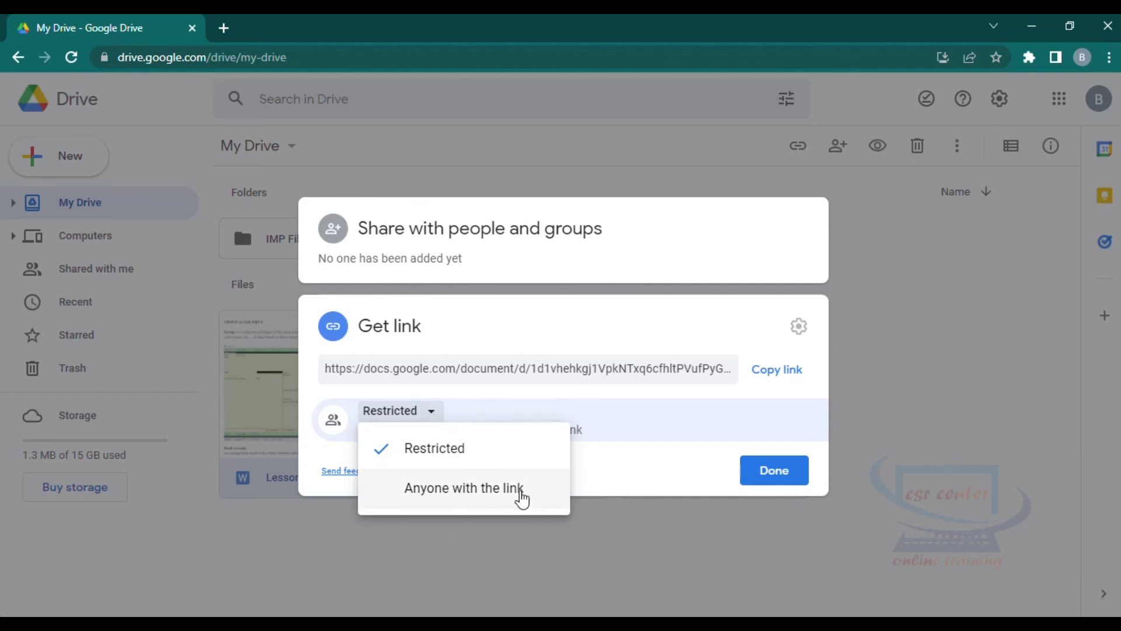
{"action": "left_click", "coordinate": [427, 493]}
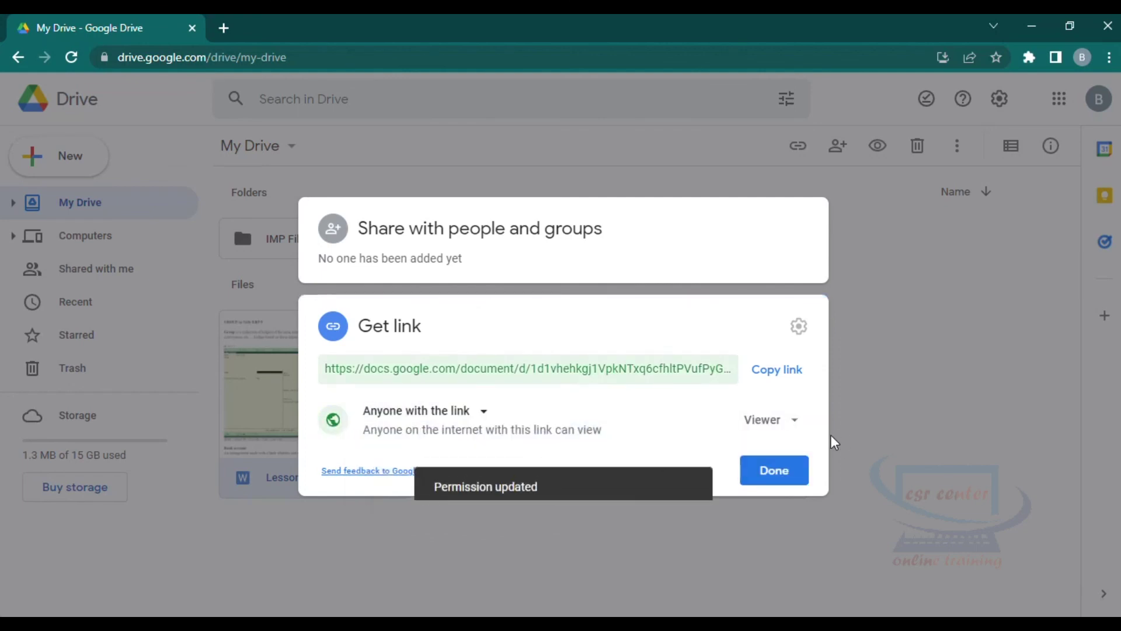
{"action": "left_click", "coordinate": [797, 421]}
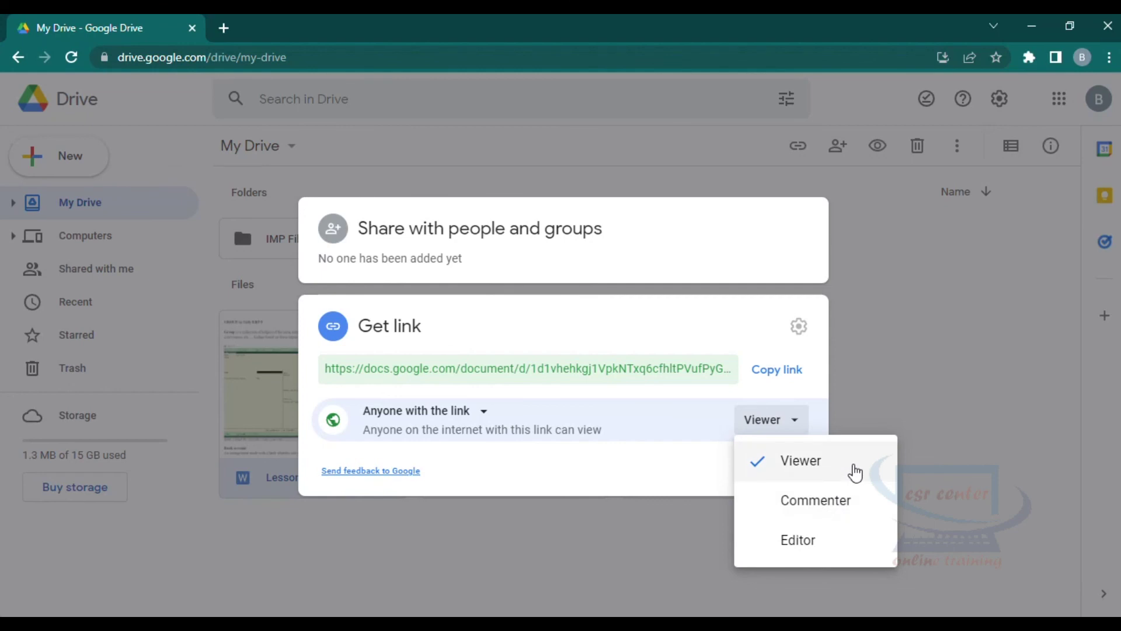
{"action": "left_click", "coordinate": [818, 465]}
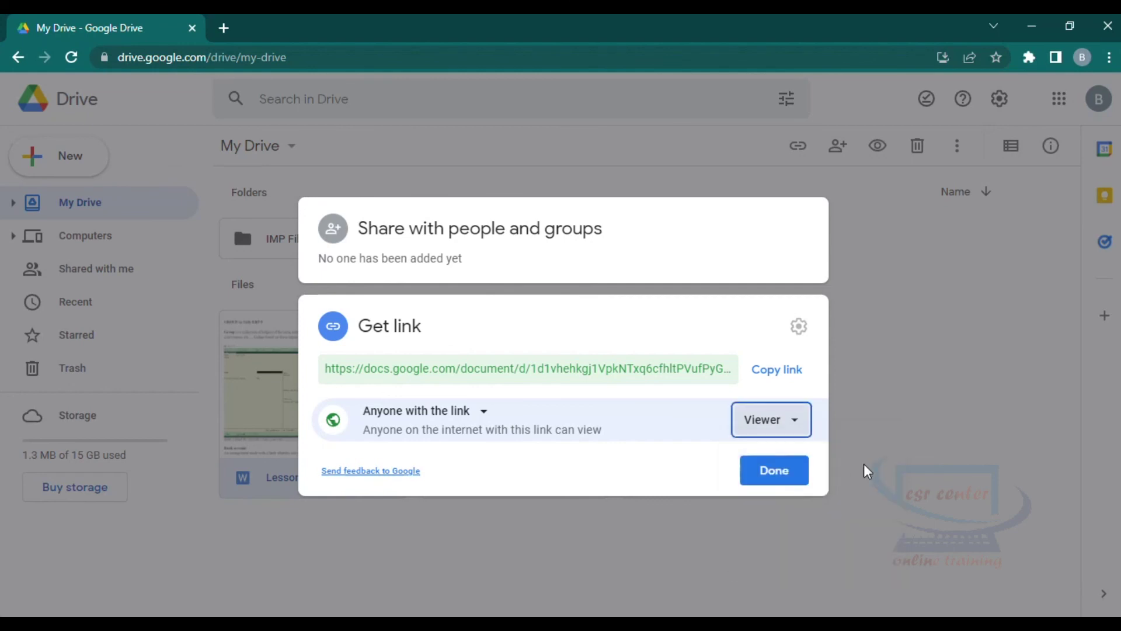
{"action": "left_click", "coordinate": [782, 374]}
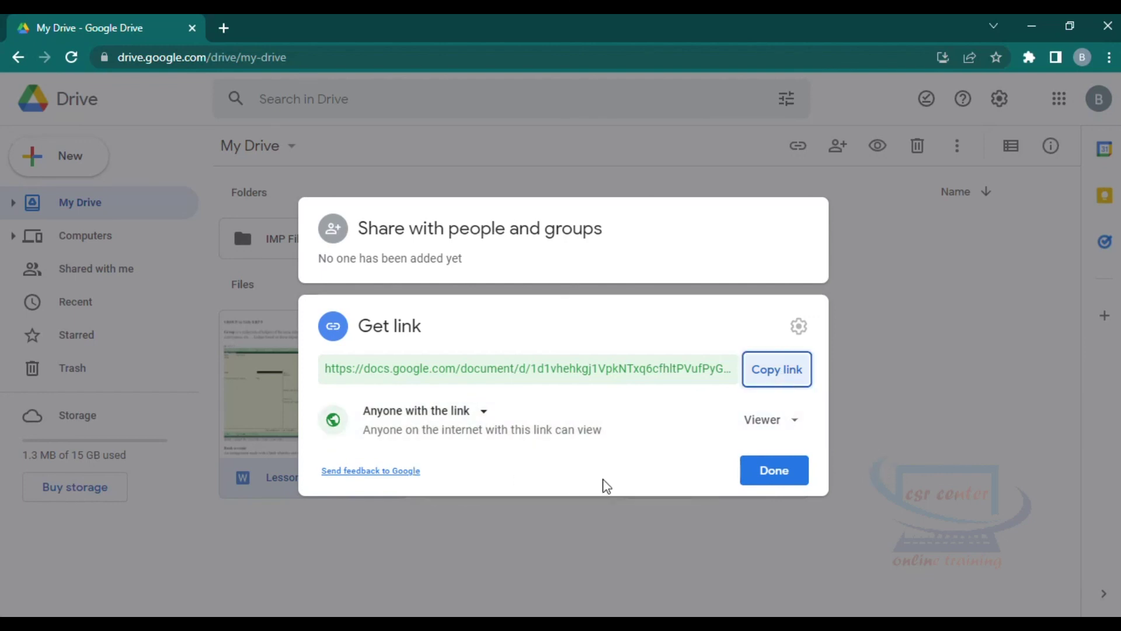
{"action": "left_click", "coordinate": [779, 474]}
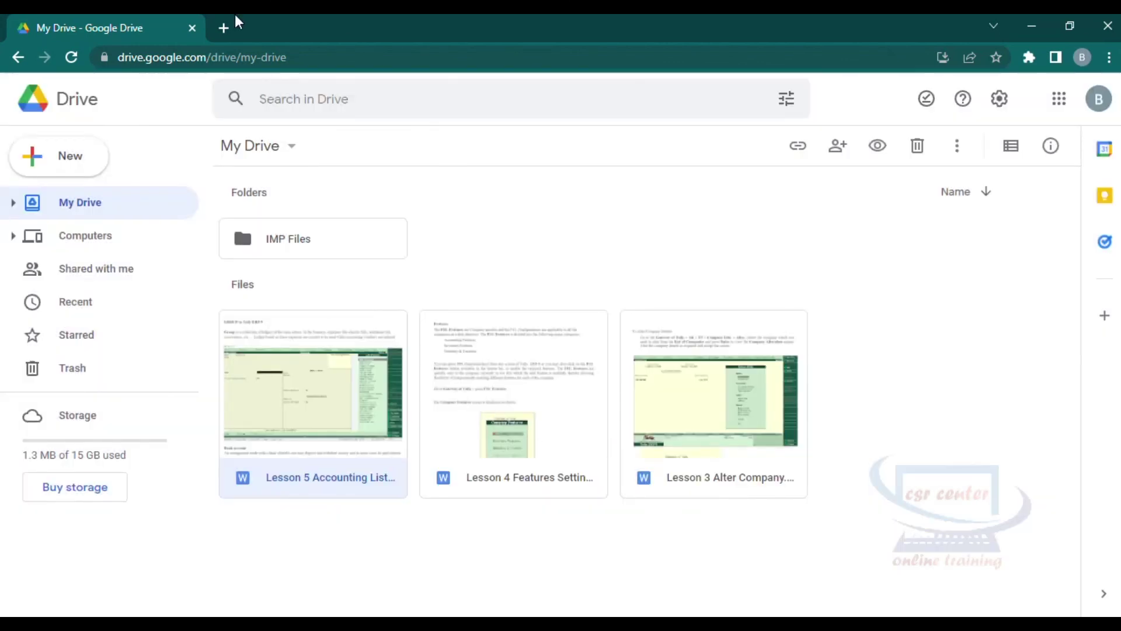
Step: Open the copied document link in a new browser tab and read down through the Lesson 5 document
{"action": "left_click", "coordinate": [223, 27]}
{"action": "right_click", "coordinate": [299, 58]}
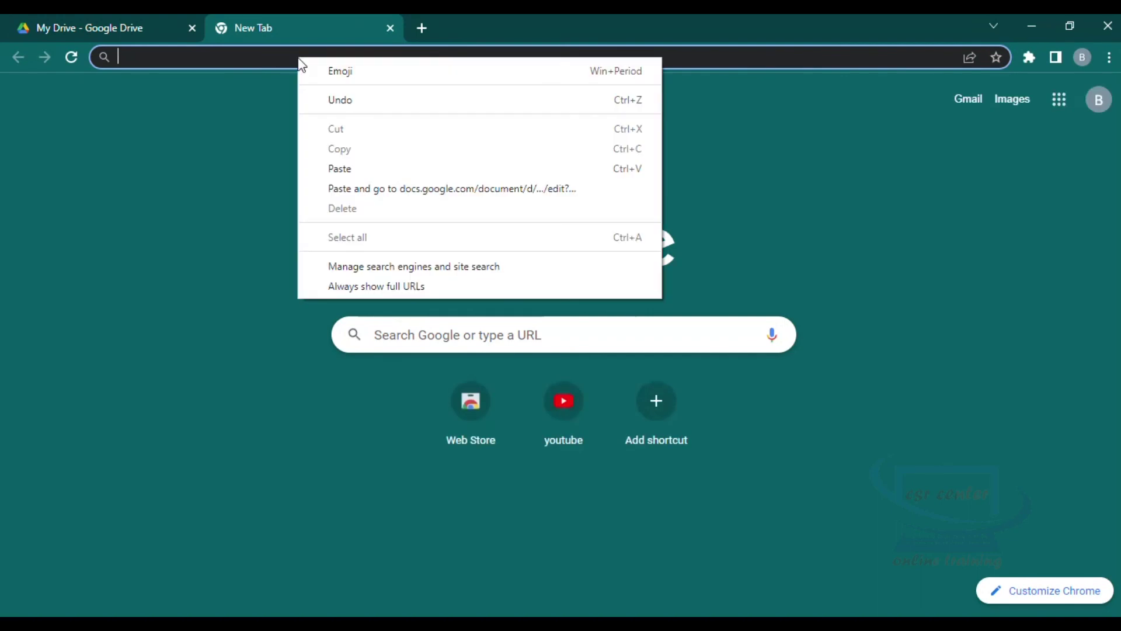
{"action": "left_click", "coordinate": [381, 192]}
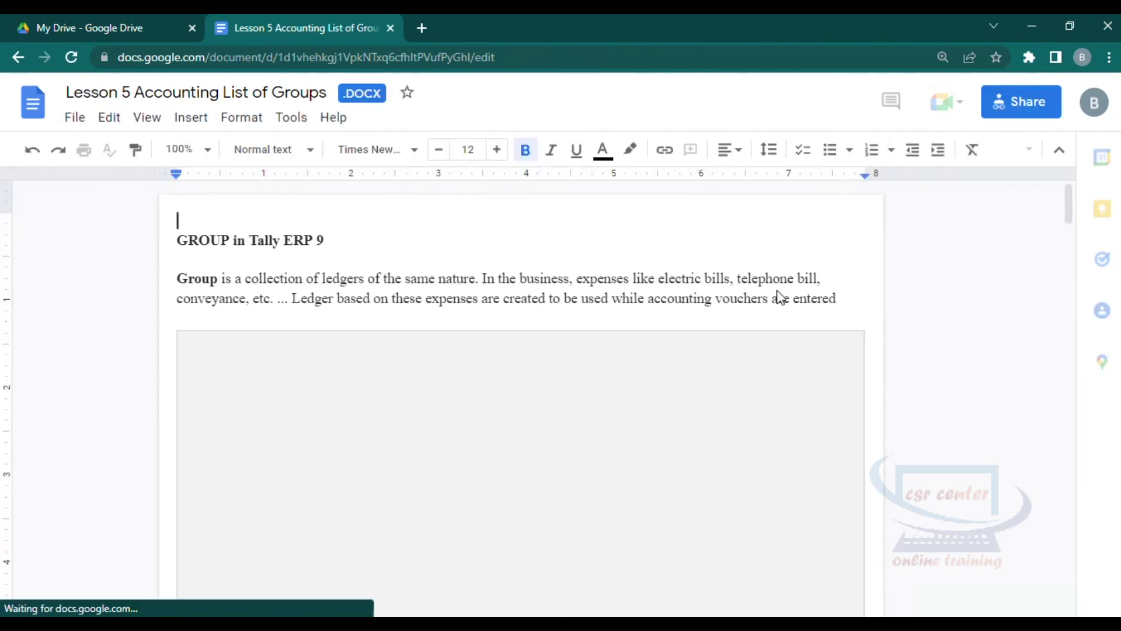
{"action": "scroll", "coordinate": [739, 308], "scroll_direction": "down", "scroll_amount": 10}
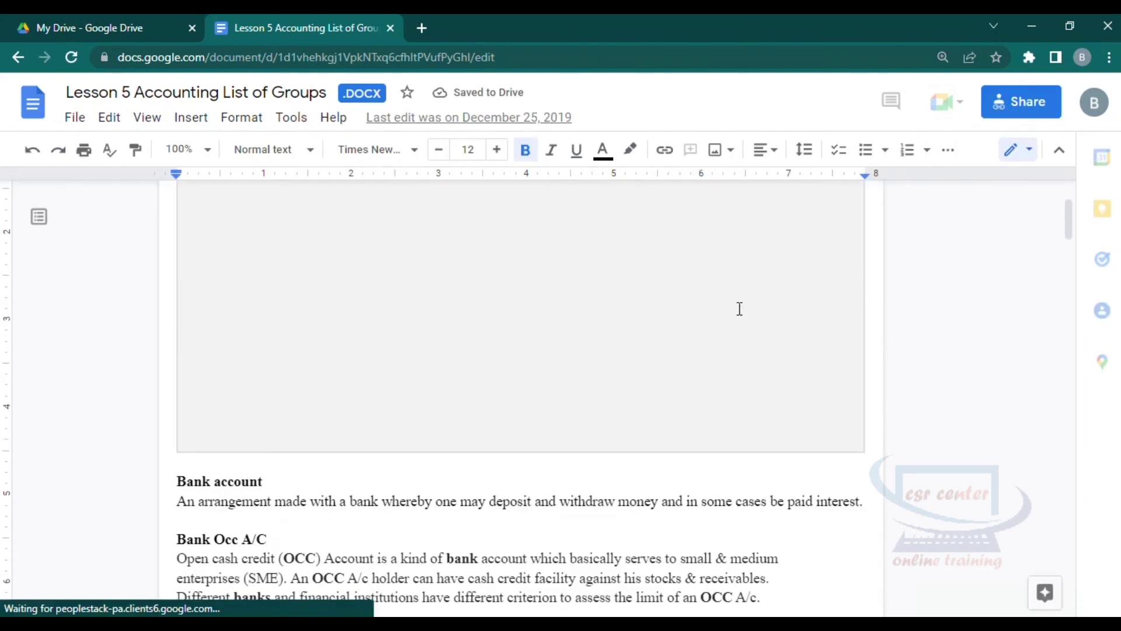
{"action": "scroll", "coordinate": [738, 315], "scroll_direction": "down", "scroll_amount": 15}
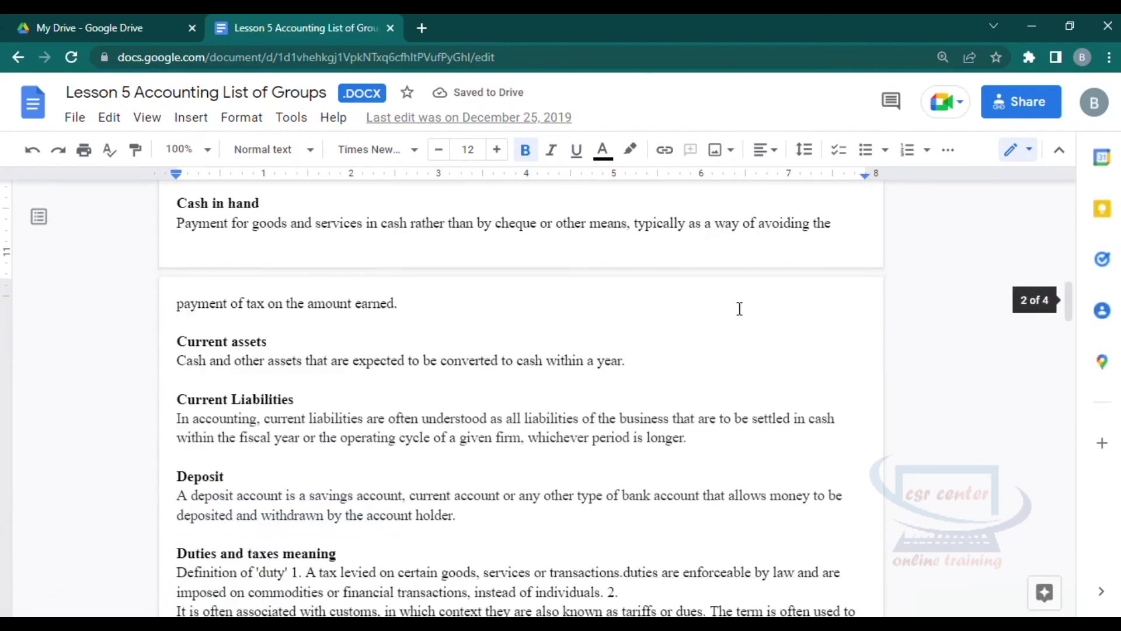